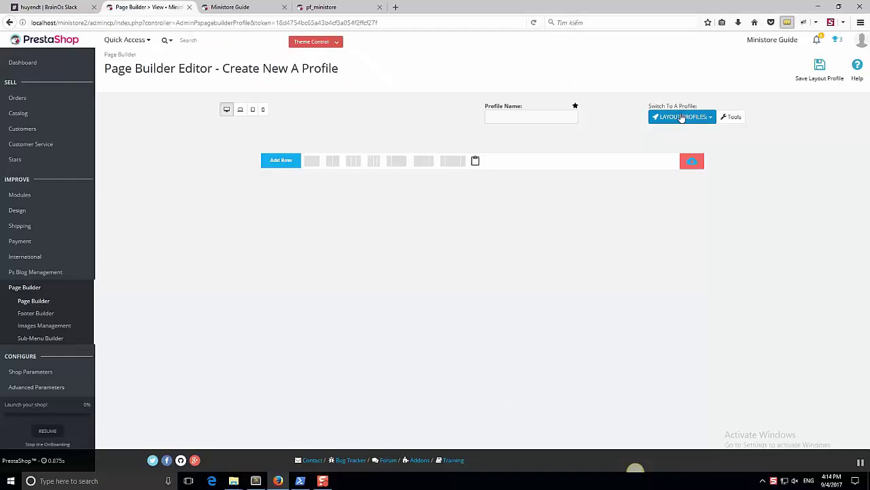
Open the default layout profile and bring up the Blog Latest widget's settings to review its options
{"action": "left_click", "coordinate": [679, 117]}
{"action": "left_click", "coordinate": [599, 151]}
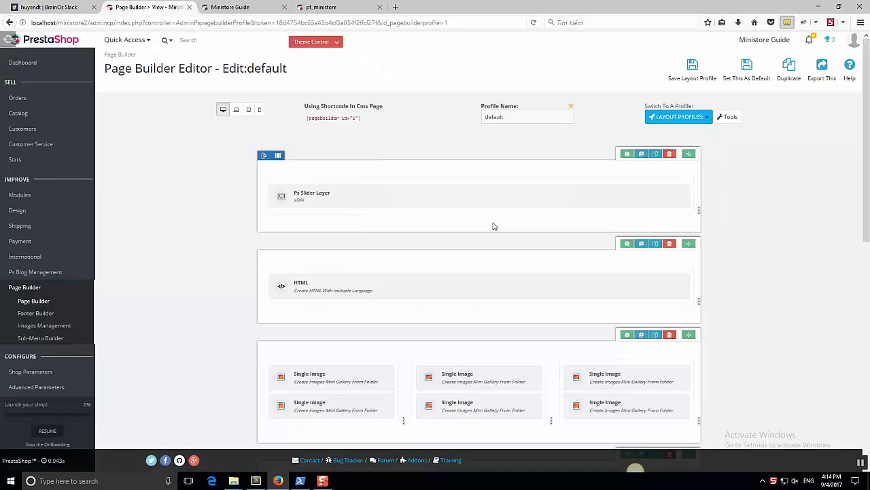
{"action": "scroll", "coordinate": [495, 227], "scroll_direction": "down", "scroll_amount": 10}
{"action": "scroll", "coordinate": [497, 231], "scroll_direction": "down", "scroll_amount": 2}
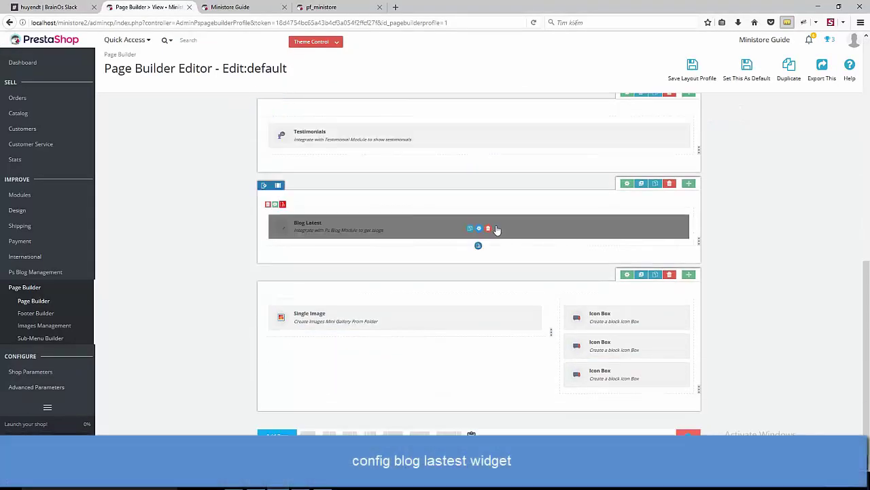
{"action": "left_click", "coordinate": [479, 229]}
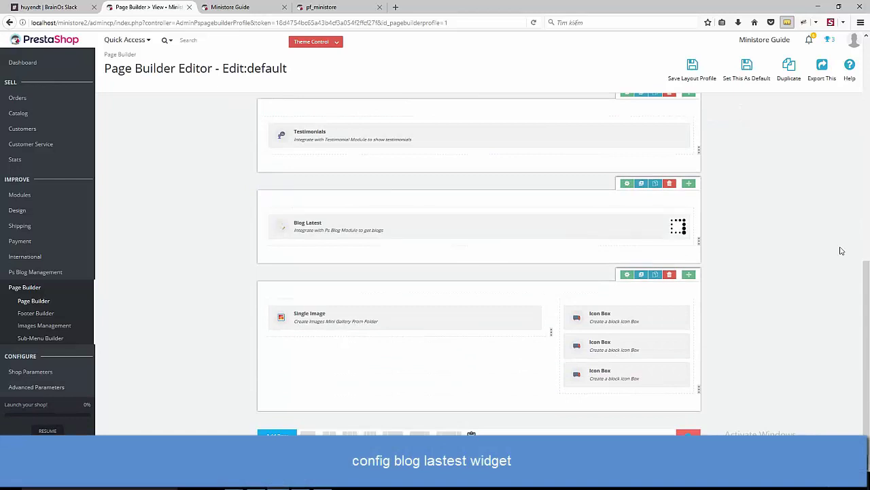
{"action": "scroll", "coordinate": [371, 281], "scroll_direction": "down", "scroll_amount": 3}
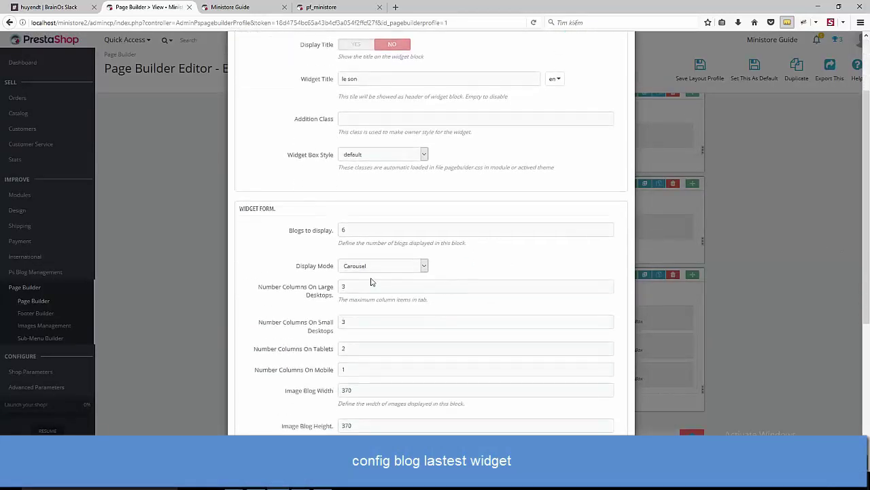
{"action": "scroll", "coordinate": [369, 275], "scroll_direction": "down", "scroll_amount": 8}
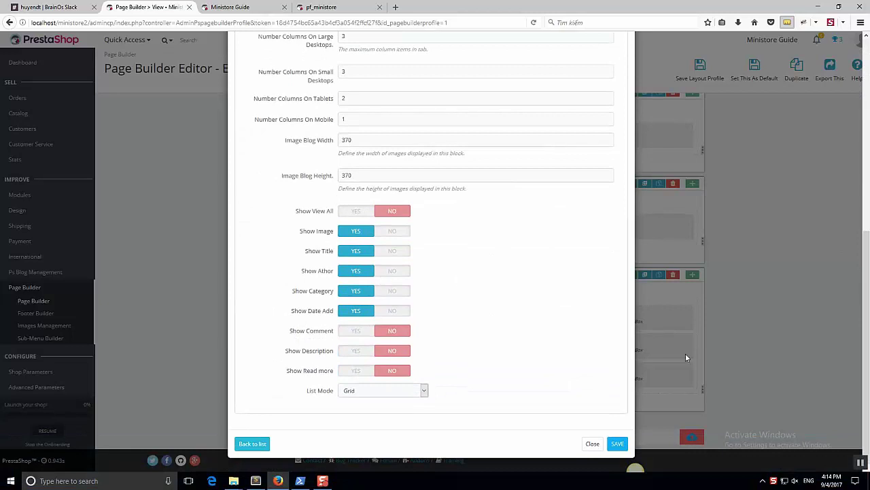
Check the latest blogs block on the storefront homepage and return to the Blog Latest widget's settings
{"action": "left_click", "coordinate": [592, 443]}
{"action": "left_click", "coordinate": [770, 41]}
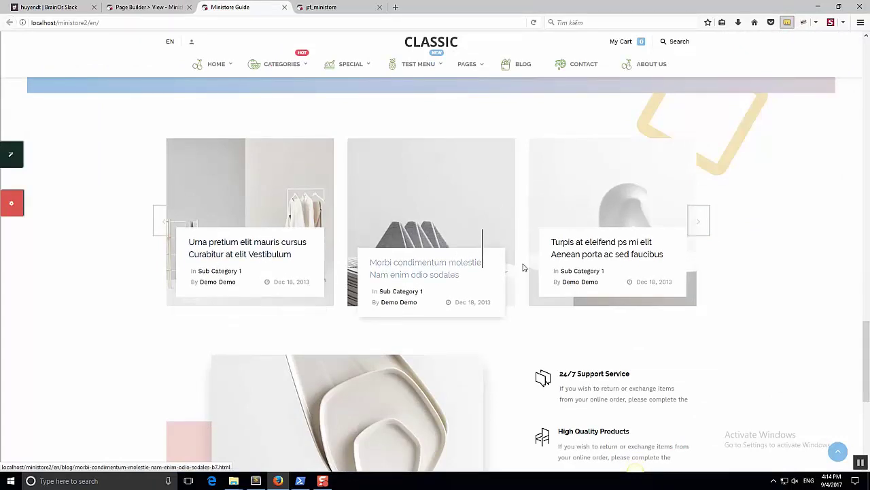
{"action": "left_click", "coordinate": [149, 4]}
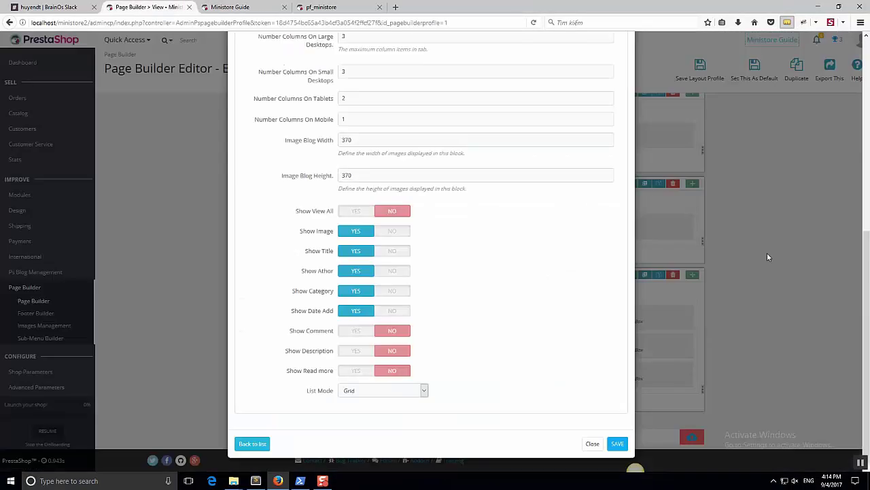
{"action": "scroll", "coordinate": [381, 258], "scroll_direction": "up", "scroll_amount": 2}
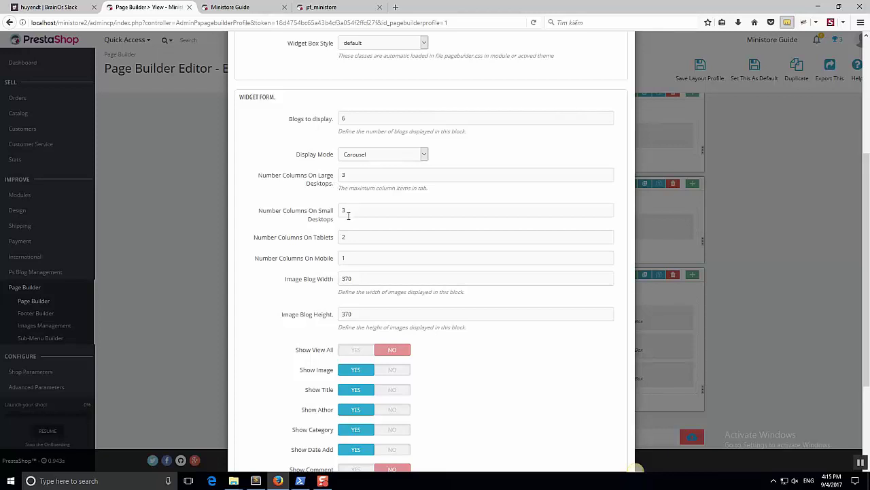
Set the widget to 4 blogs, 2 columns on large and small desktops, and Normal display mode
{"action": "left_click_drag", "start_coordinate": [351, 121], "coordinate": [307, 116]}
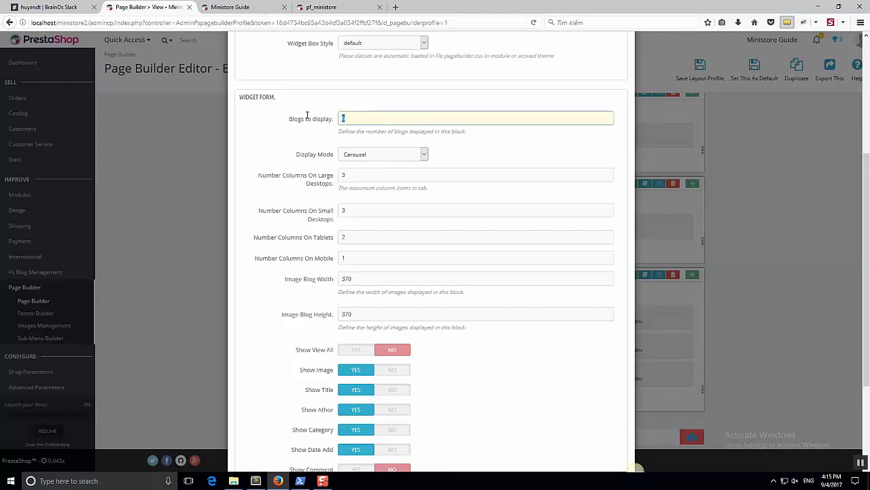
{"action": "left_click_drag", "start_coordinate": [329, 175], "coordinate": [331, 176]}
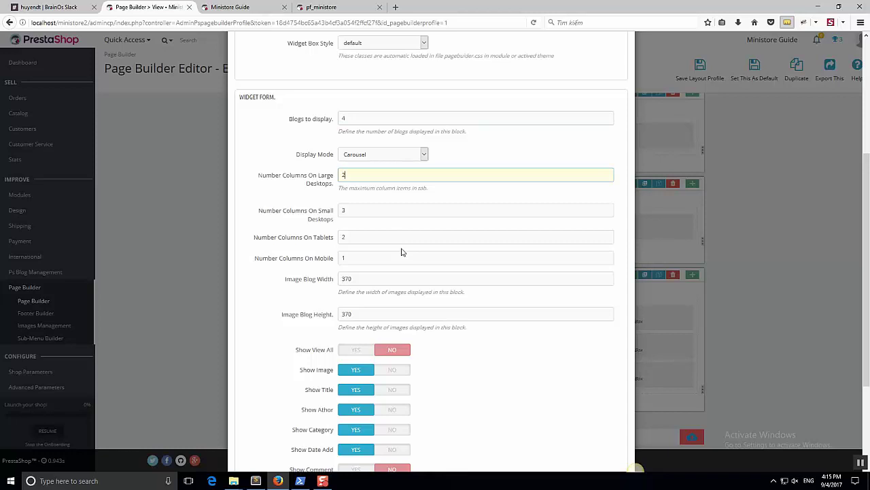
{"action": "left_click_drag", "start_coordinate": [350, 211], "coordinate": [301, 210]}
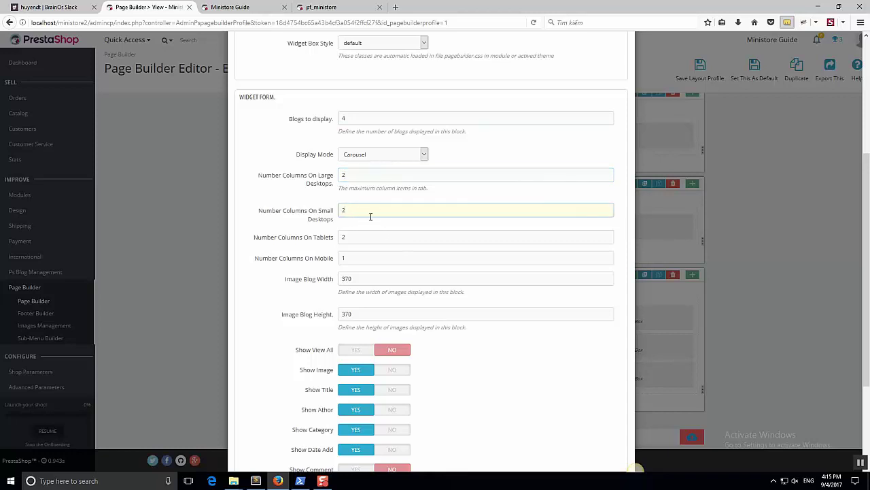
{"action": "left_click", "coordinate": [413, 154]}
{"action": "left_click", "coordinate": [408, 163]}
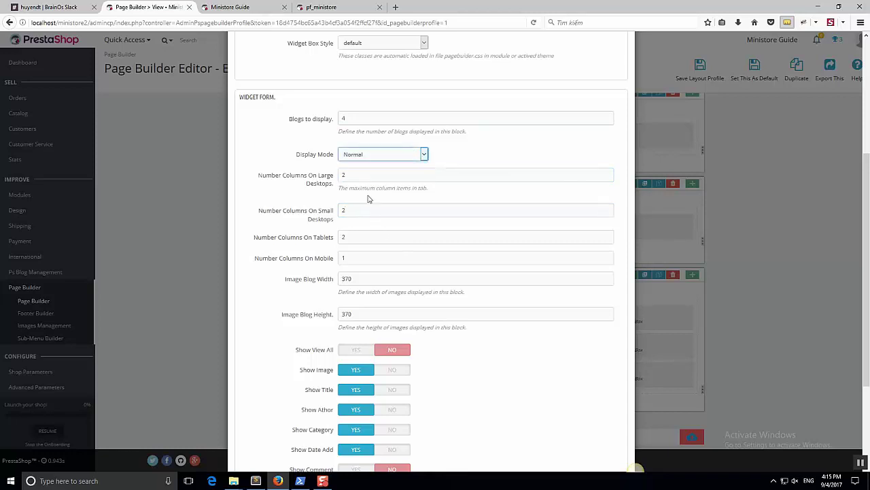
Enable Show View All, Show Comment, Show Description and Show Read more for the Blog Latest widget
{"action": "scroll", "coordinate": [355, 235], "scroll_direction": "down", "scroll_amount": 1}
{"action": "left_click", "coordinate": [367, 267]}
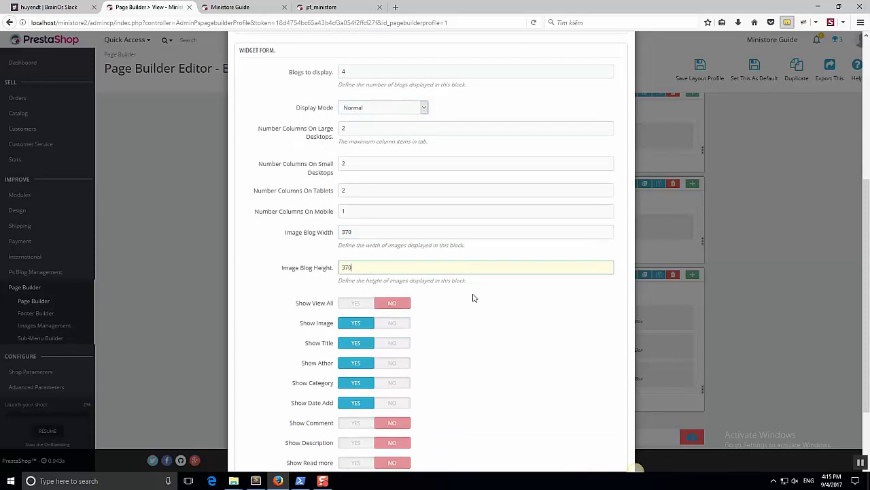
{"action": "scroll", "coordinate": [442, 286], "scroll_direction": "down", "scroll_amount": 1}
{"action": "scroll", "coordinate": [374, 292], "scroll_direction": "down", "scroll_amount": 1}
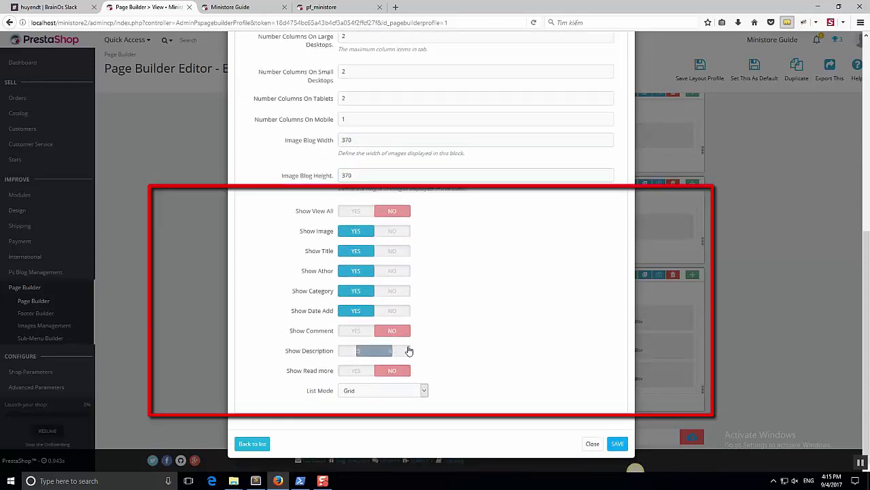
{"action": "left_click", "coordinate": [356, 351]}
{"action": "left_click", "coordinate": [349, 372]}
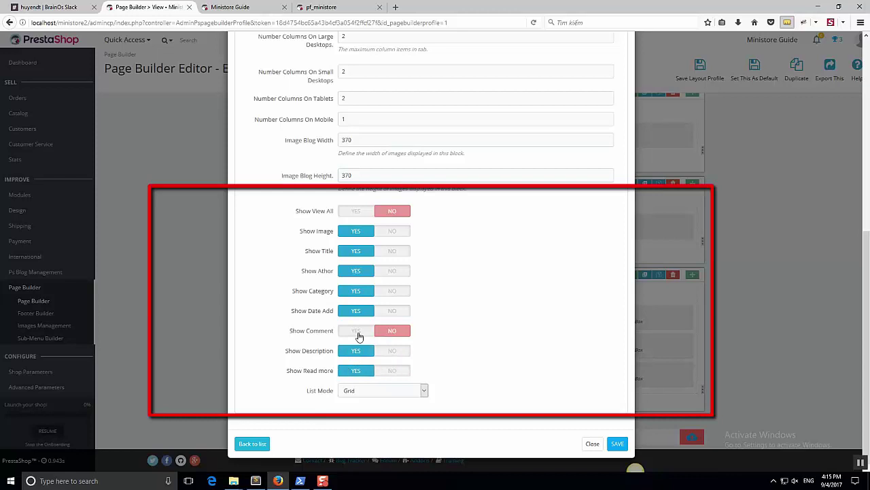
{"action": "left_click", "coordinate": [358, 333]}
{"action": "left_click", "coordinate": [355, 213]}
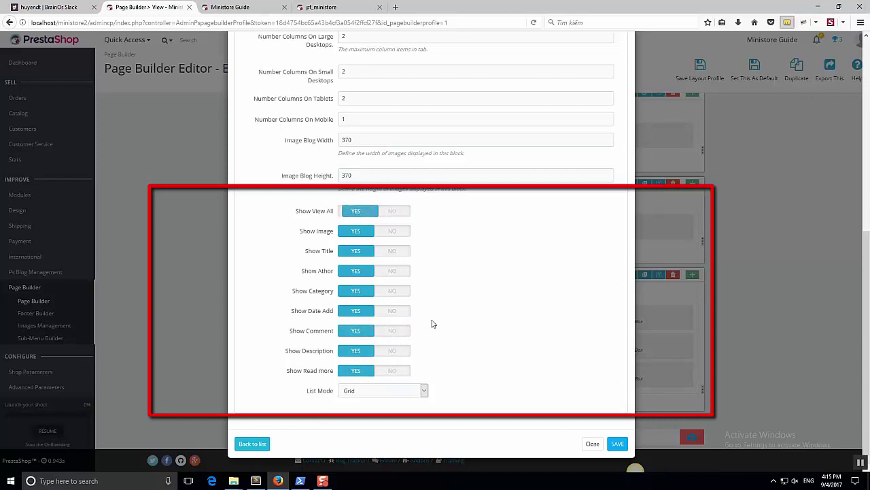
Set the widget's List Mode to List, and save the widget and the layout profile
{"action": "left_click", "coordinate": [386, 392]}
{"action": "left_click", "coordinate": [350, 408]}
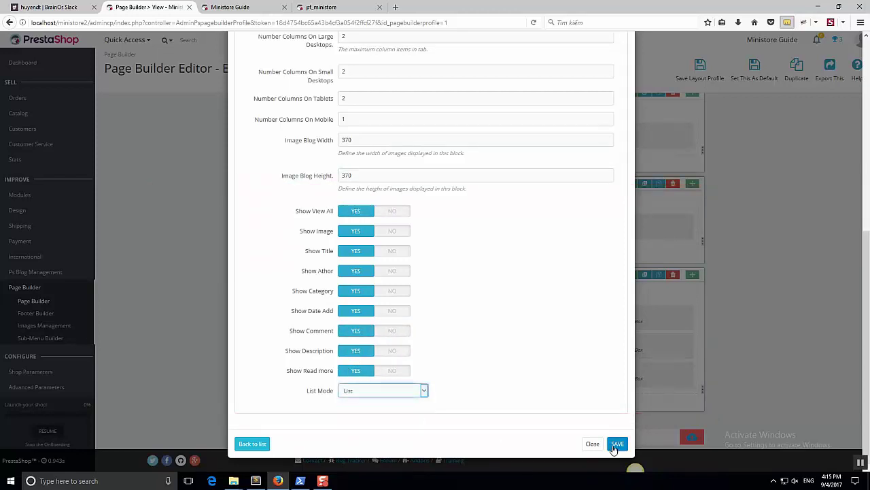
{"action": "left_click", "coordinate": [616, 443]}
{"action": "left_click", "coordinate": [689, 66]}
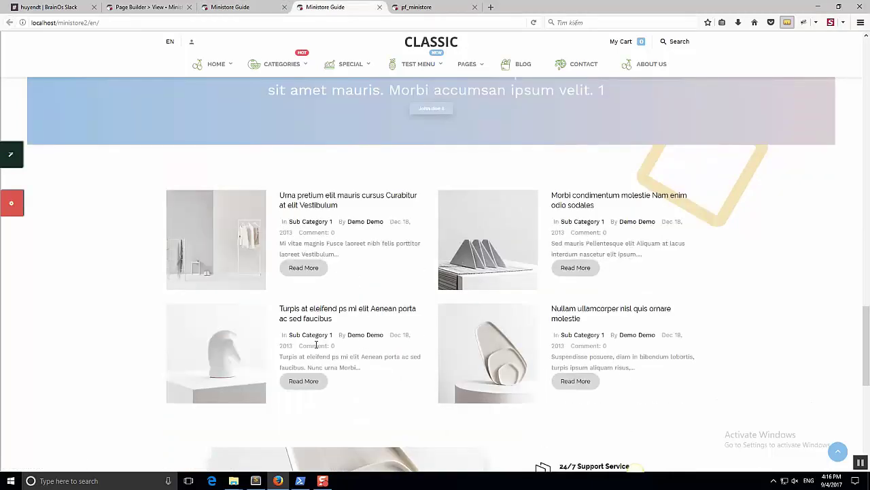
Turn off Show Read more in the Blog Latest widget, save it with the layout profile, and check the storefront
{"action": "left_click", "coordinate": [178, 4]}
{"action": "scroll", "coordinate": [521, 327], "scroll_direction": "down", "scroll_amount": 5}
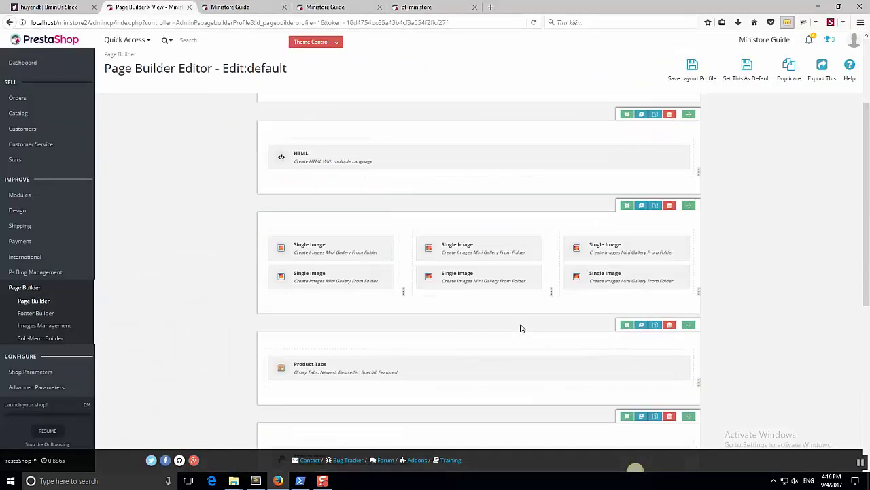
{"action": "scroll", "coordinate": [521, 329], "scroll_direction": "down", "scroll_amount": 5}
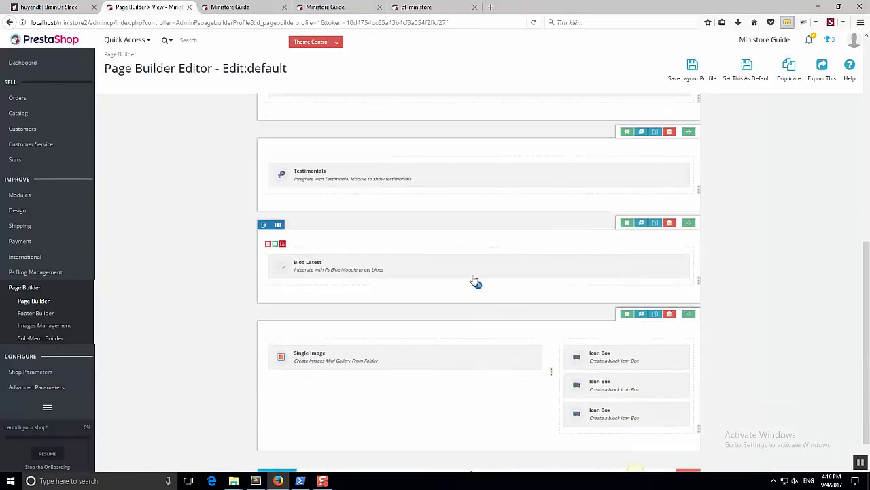
{"action": "left_click", "coordinate": [479, 268]}
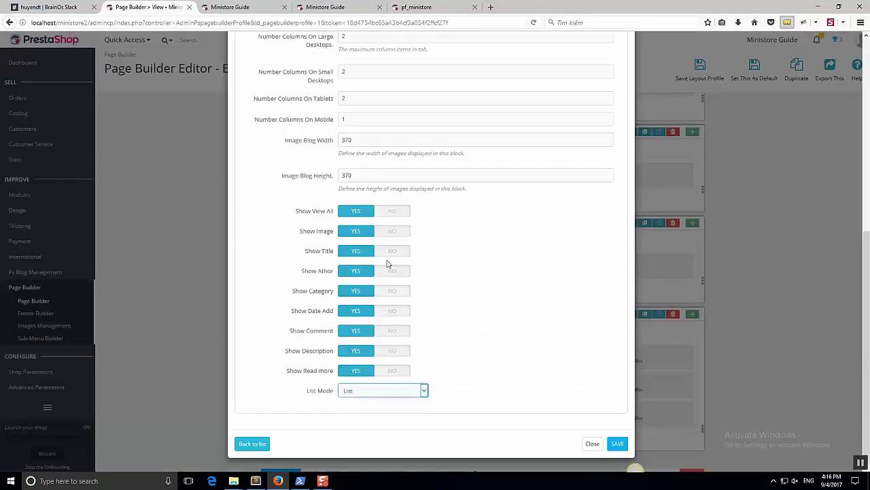
{"action": "left_click", "coordinate": [389, 372]}
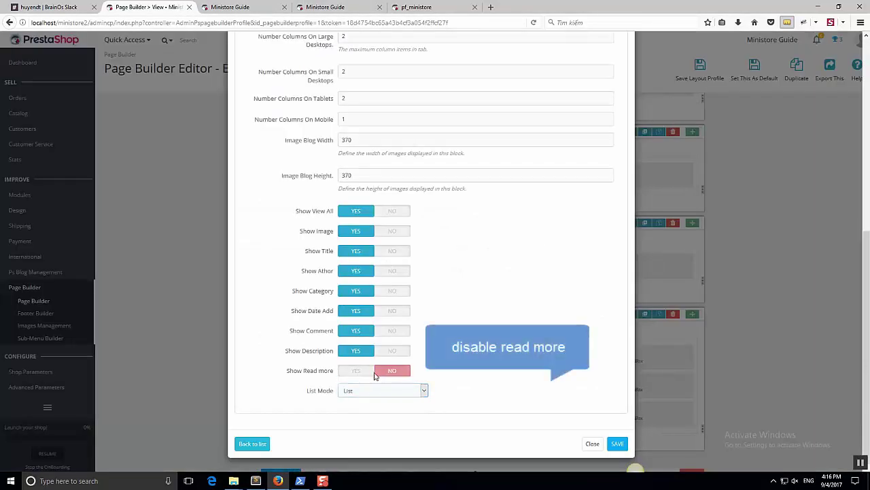
{"action": "left_click", "coordinate": [627, 448]}
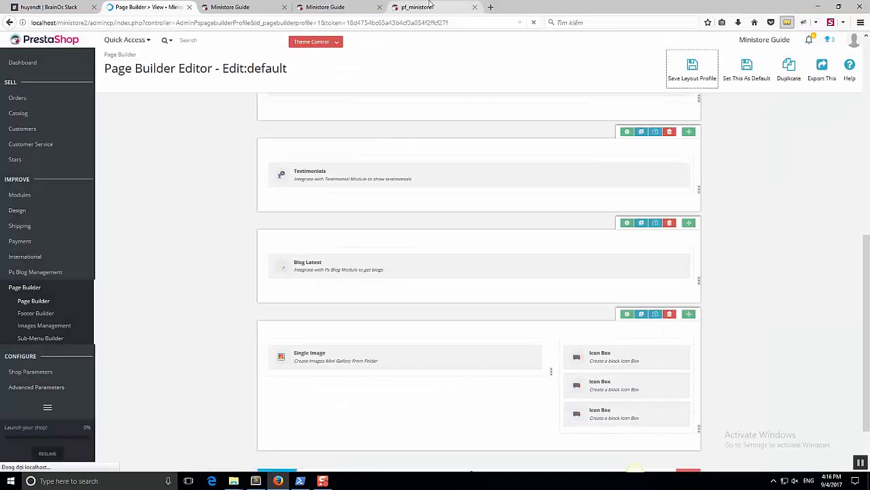
{"action": "left_click", "coordinate": [333, 7]}
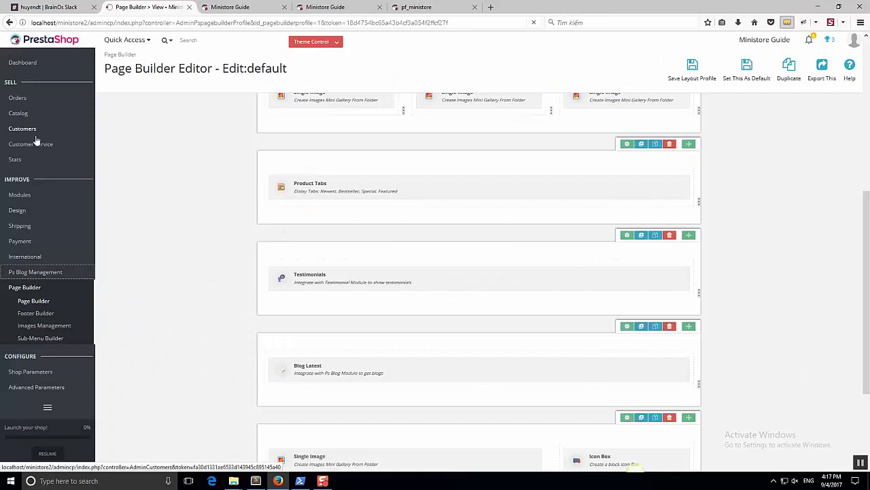
Open the Ps Blog Management dashboard and review the blog's general settings, including template, root link title, URL and RSS options
{"action": "left_click", "coordinate": [36, 137]}
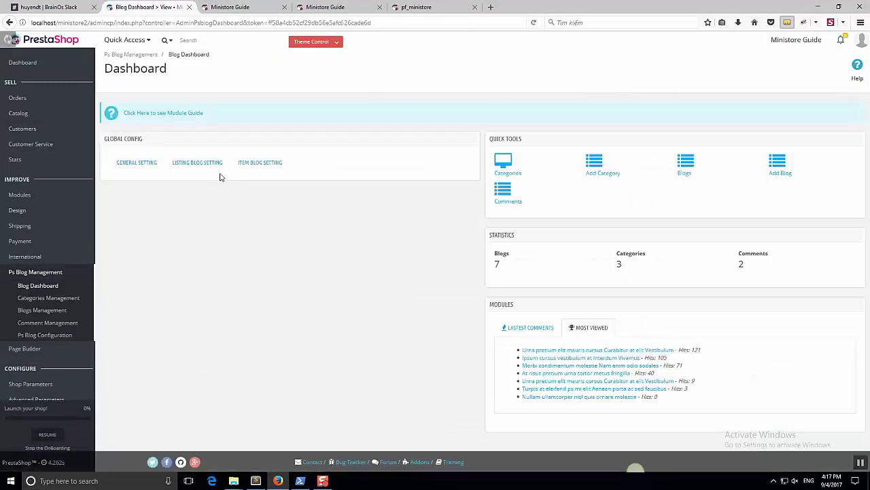
{"action": "left_click", "coordinate": [136, 166]}
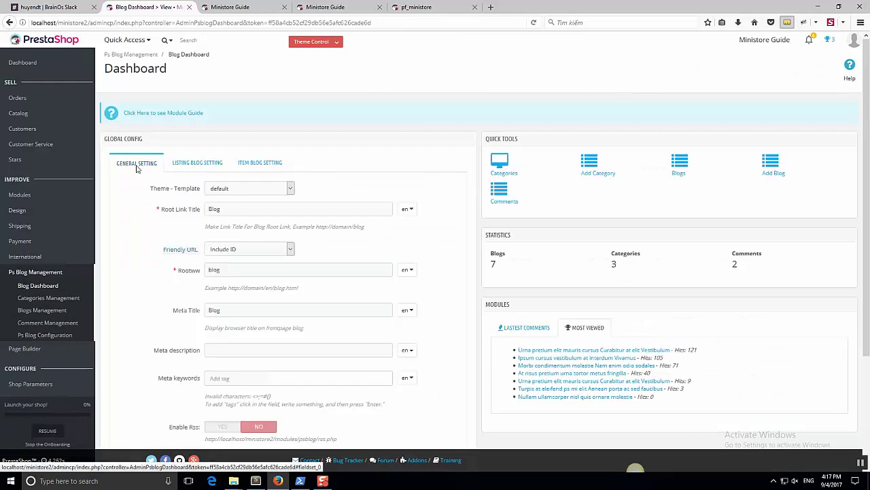
{"action": "left_click", "coordinate": [234, 193]}
{"action": "left_click", "coordinate": [234, 193]}
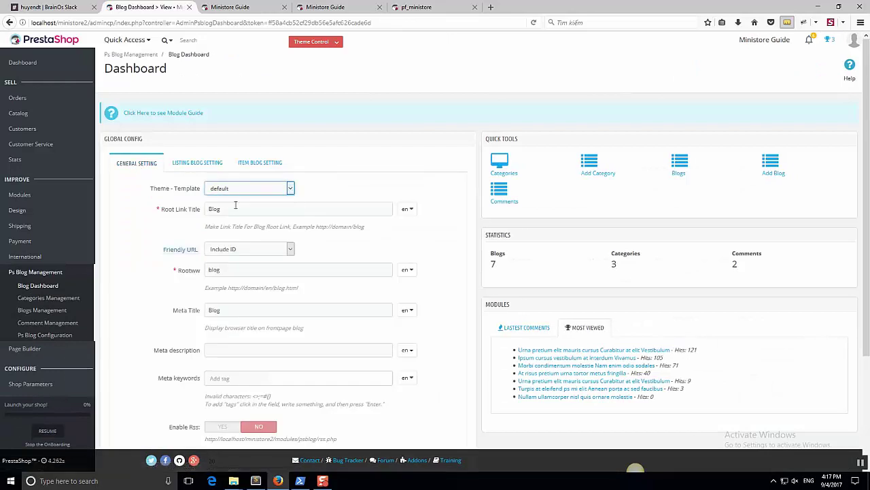
{"action": "left_click", "coordinate": [235, 209]}
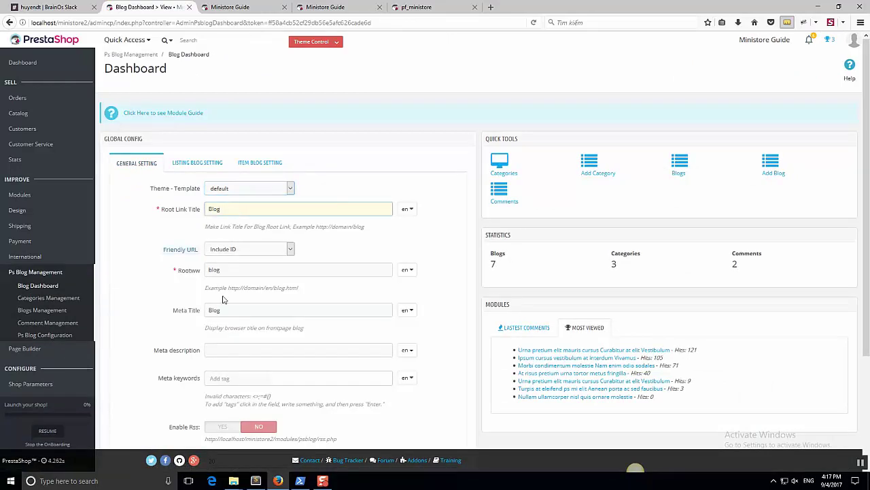
{"action": "scroll", "coordinate": [229, 314], "scroll_direction": "down", "scroll_amount": 3}
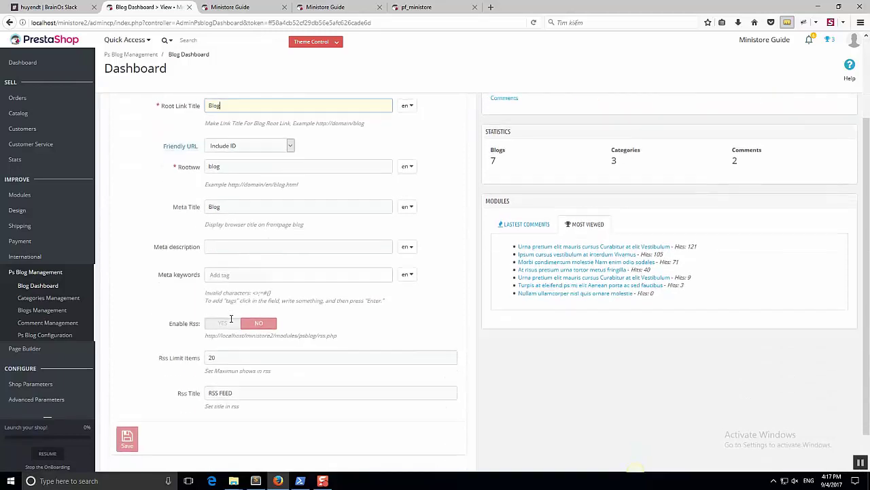
{"action": "scroll", "coordinate": [224, 346], "scroll_direction": "up", "scroll_amount": 3}
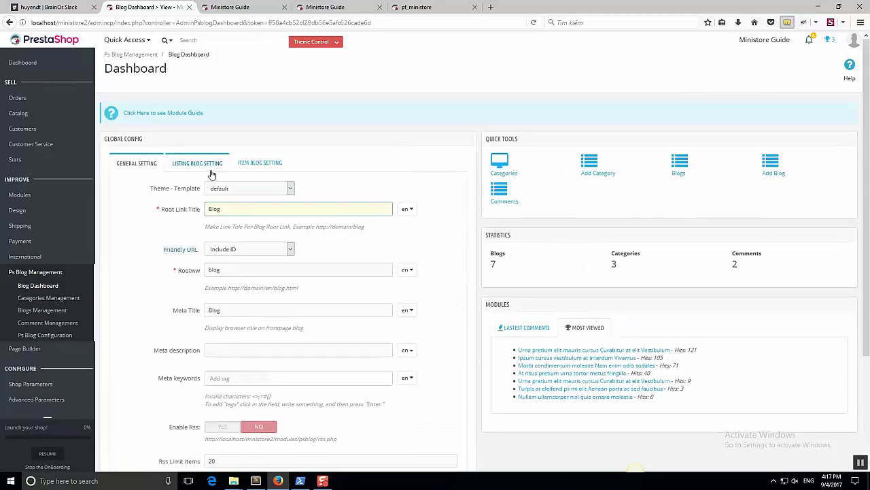
Open the blog listing settings and set Leading Column to 0
{"action": "left_click", "coordinate": [210, 170]}
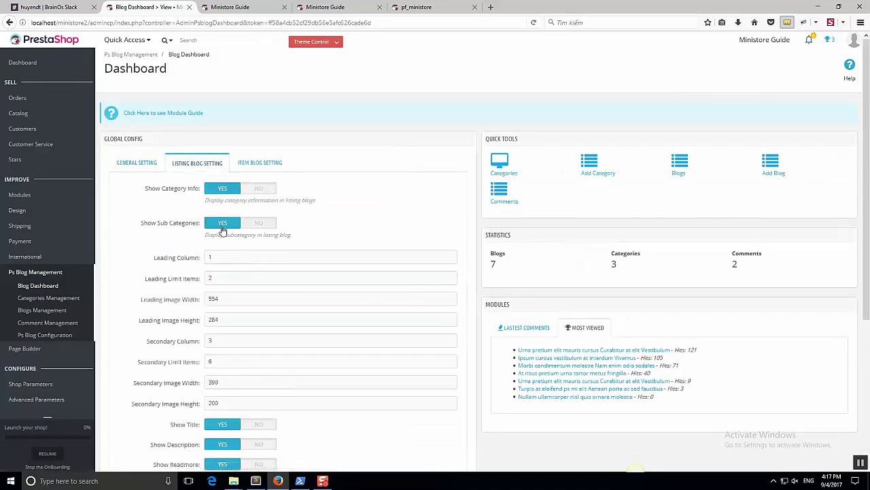
{"action": "left_click_drag", "start_coordinate": [215, 256], "coordinate": [199, 257]}
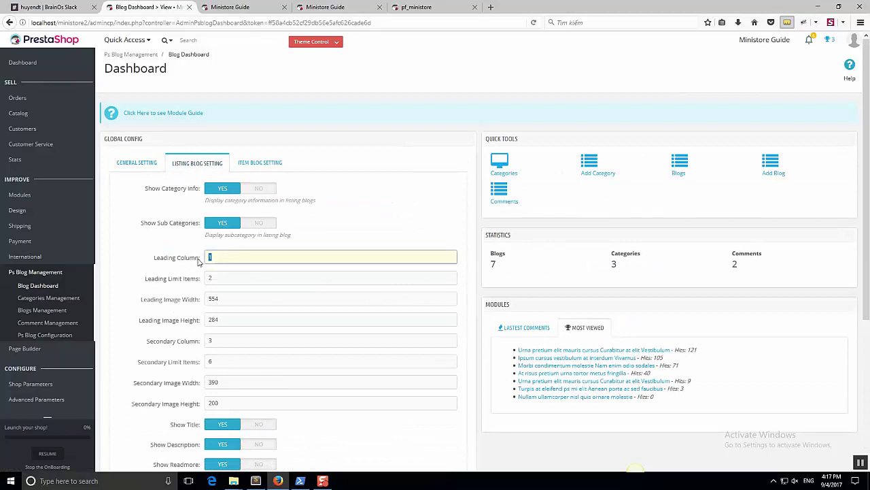
{"action": "type", "text": "0"}
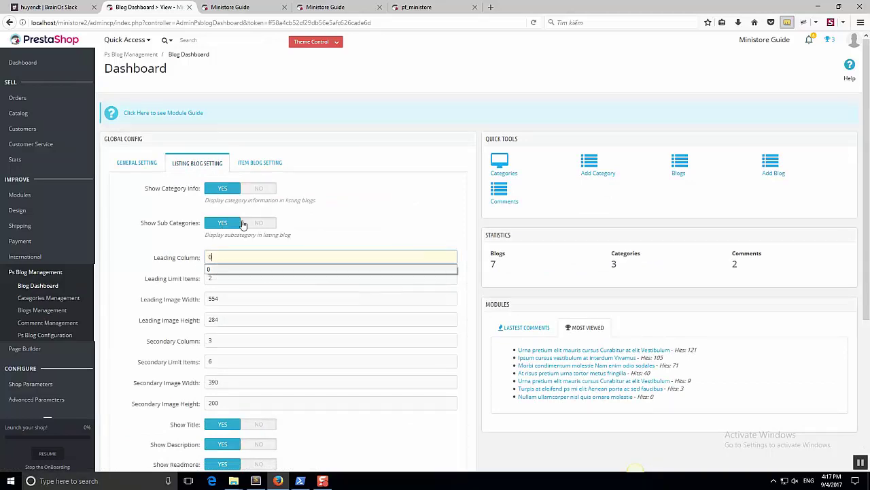
Examine the storefront's blog listing layout and compare it with the demo store's blog page
{"action": "left_click", "coordinate": [257, 5]}
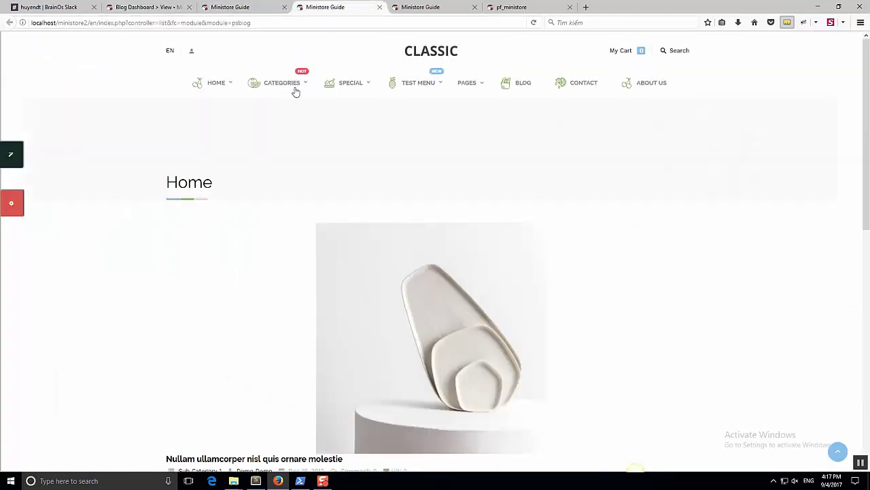
{"action": "scroll", "coordinate": [754, 293], "scroll_direction": "down", "scroll_amount": 2}
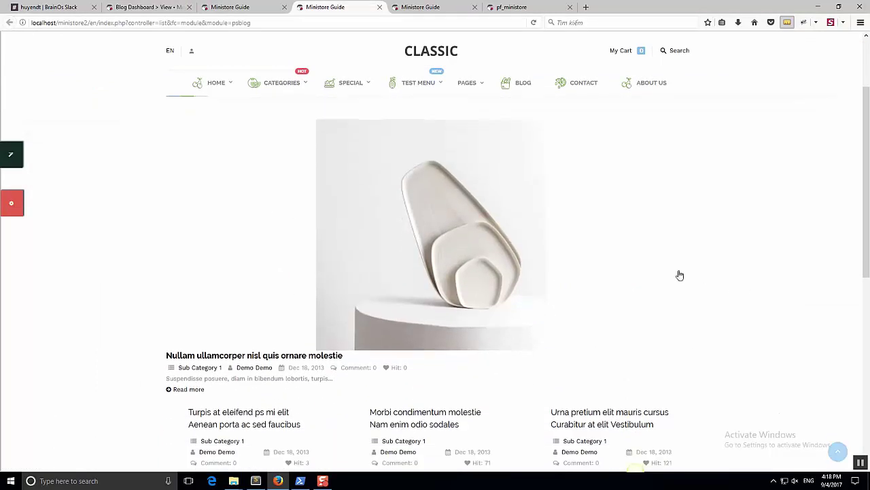
{"action": "scroll", "coordinate": [412, 233], "scroll_direction": "down", "scroll_amount": 2}
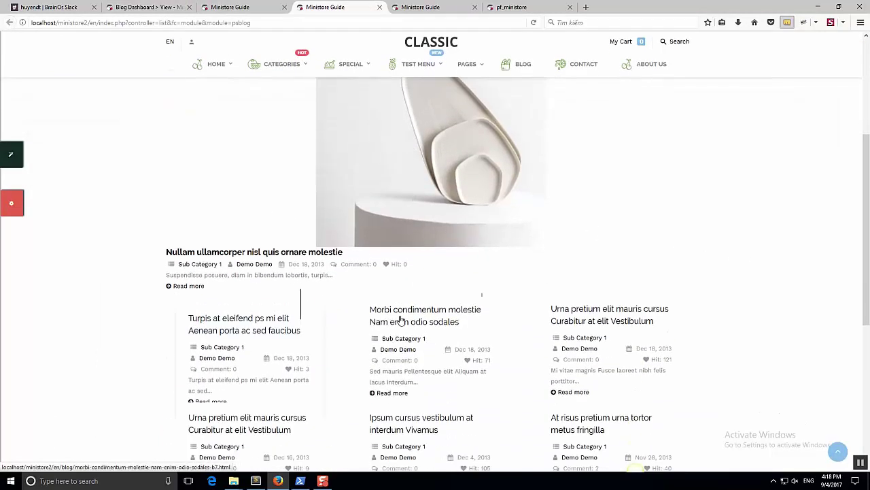
{"action": "scroll", "coordinate": [571, 320], "scroll_direction": "down", "scroll_amount": 3}
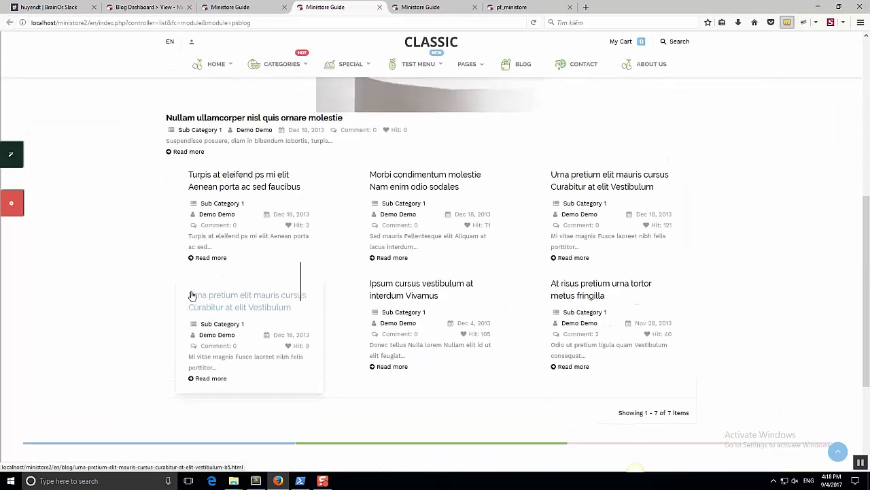
{"action": "left_click", "coordinate": [517, 7]}
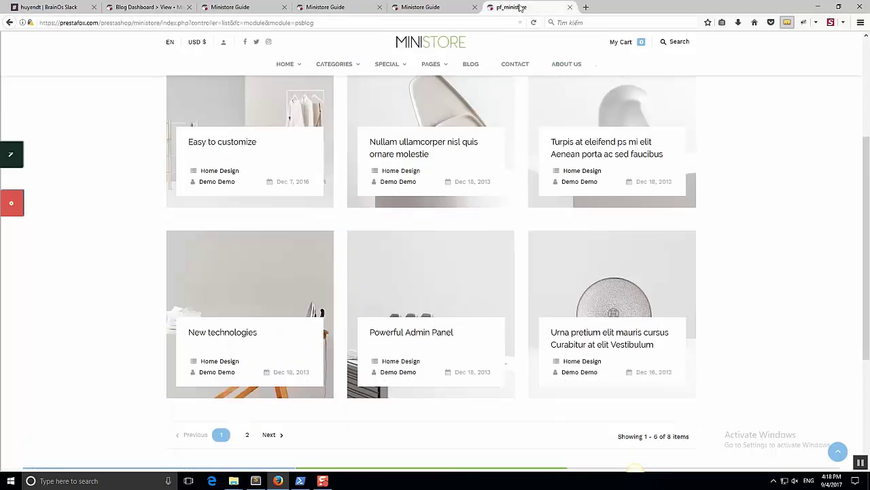
{"action": "left_click", "coordinate": [335, 5]}
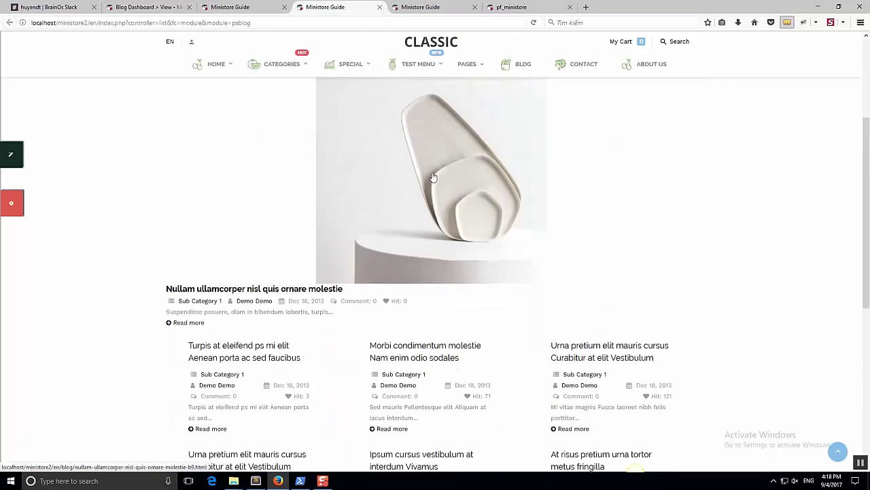
{"action": "left_click", "coordinate": [236, 6]}
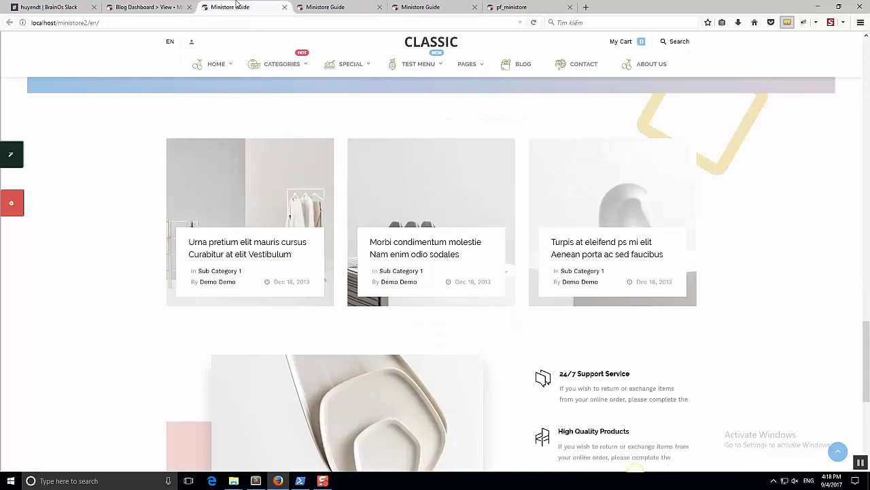
In the blog listing settings, set Leading Limit Items to 0 and the leading image width and height to 370
{"action": "left_click", "coordinate": [189, 5]}
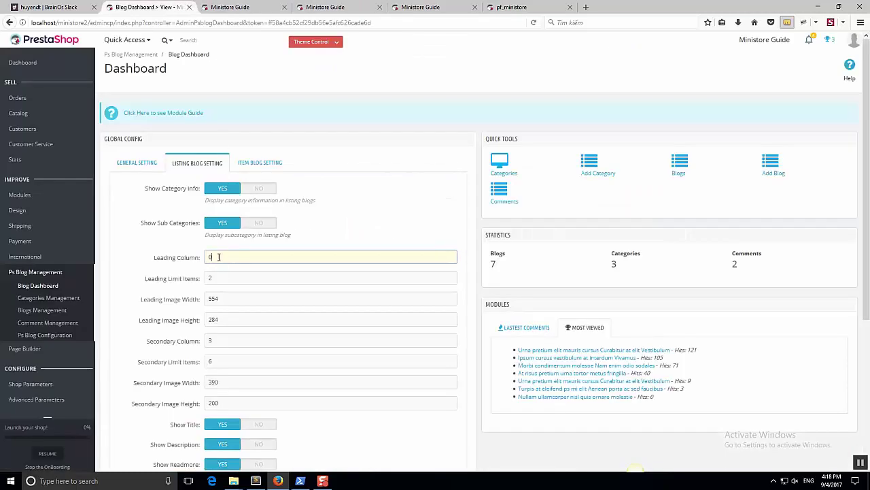
{"action": "left_click_drag", "start_coordinate": [219, 257], "coordinate": [194, 298]}
{"action": "type", "text": "0"}
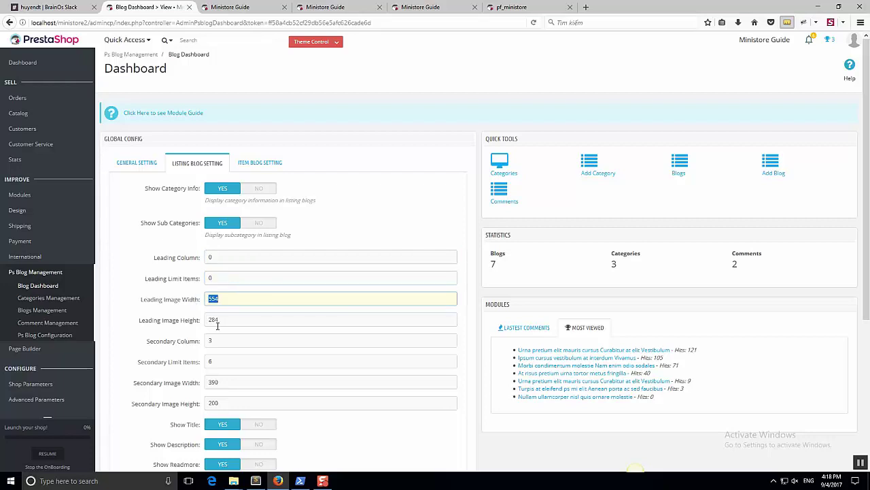
{"action": "type", "text": "370"}
{"action": "left_click_drag", "start_coordinate": [229, 319], "coordinate": [170, 322]}
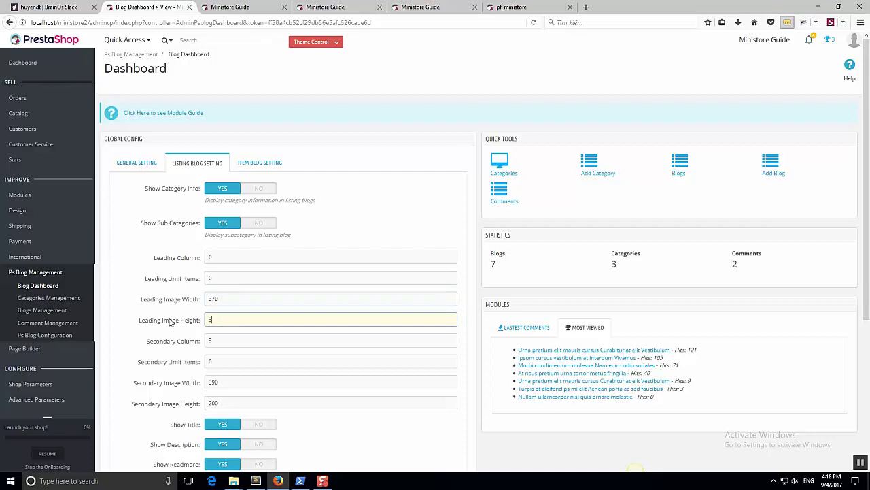
Set Secondary Column to 3, Secondary Limit Items to 6, and the secondary image width and height to 370
{"action": "left_click_drag", "start_coordinate": [216, 337], "coordinate": [195, 339]}
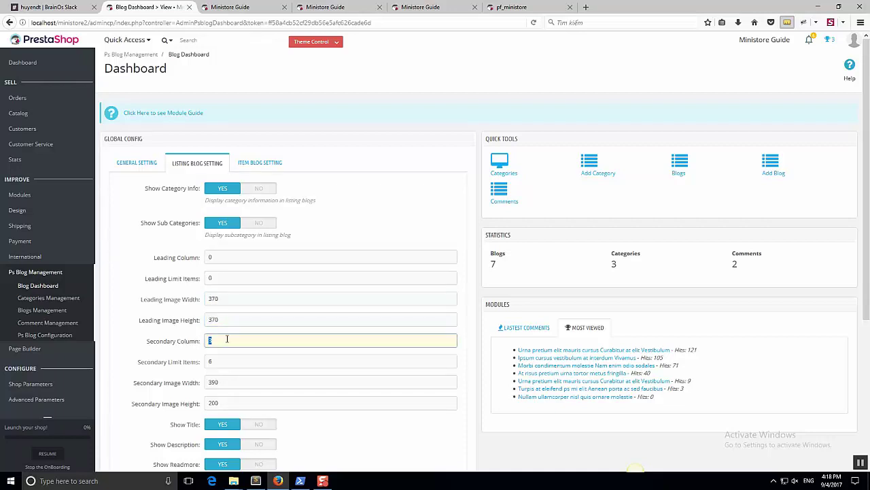
{"action": "double_click", "coordinate": [223, 358]}
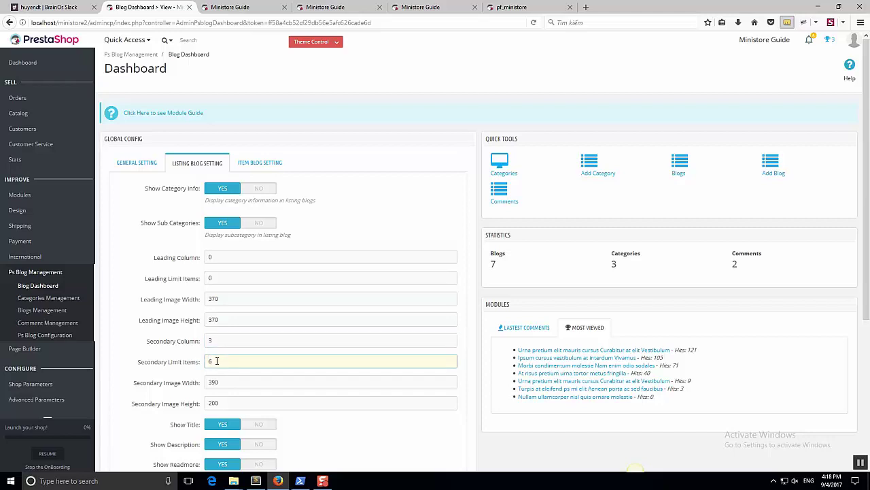
{"action": "left_click_drag", "start_coordinate": [228, 382], "coordinate": [176, 397]}
{"action": "type", "text": "370"}
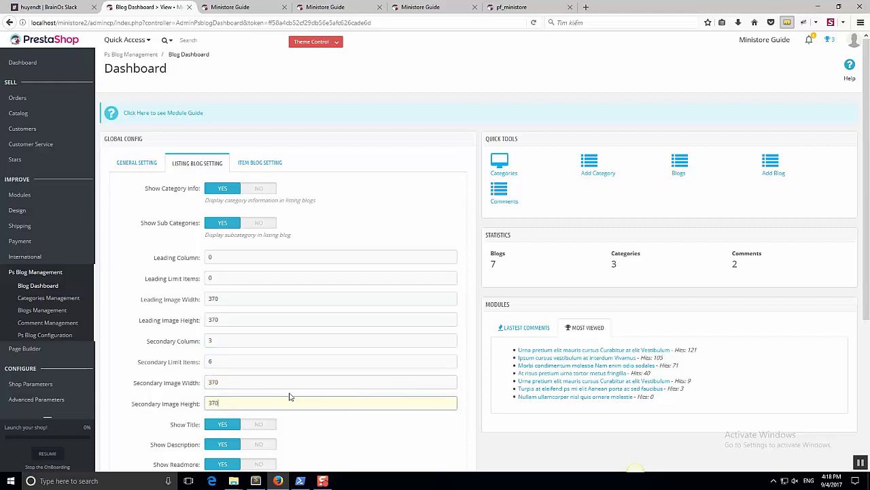
Disable Show Description, Show Readmore, Show Hits and Show Counter for the blog listing, leaving Show Created Date enabled
{"action": "scroll", "coordinate": [289, 396], "scroll_direction": "down", "scroll_amount": 3}
{"action": "scroll", "coordinate": [291, 393], "scroll_direction": "down", "scroll_amount": 1}
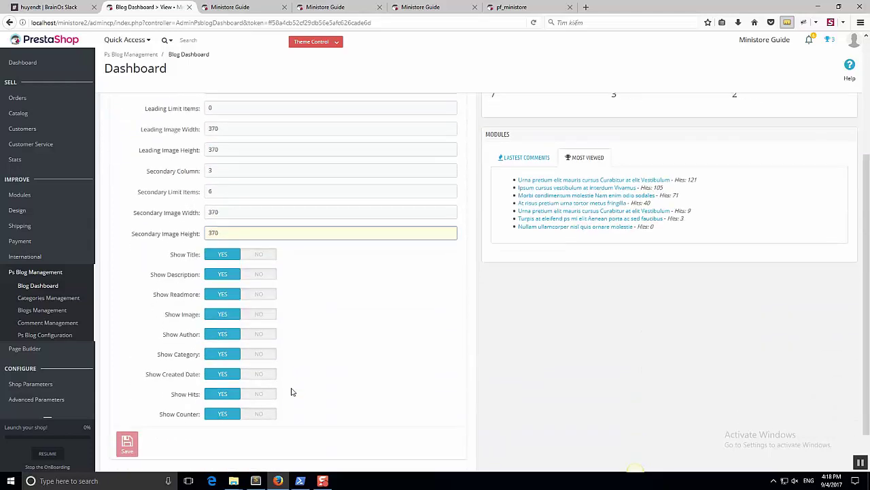
{"action": "scroll", "coordinate": [291, 391], "scroll_direction": "up", "scroll_amount": 1}
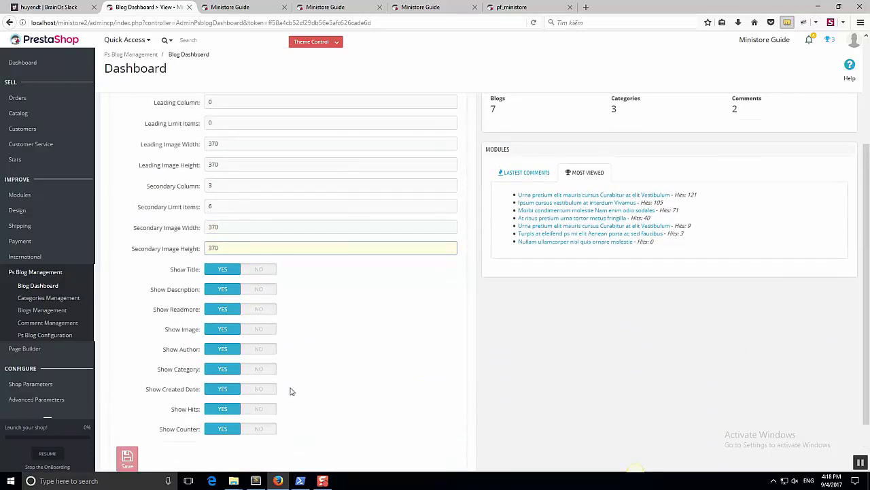
{"action": "left_click", "coordinate": [258, 288]}
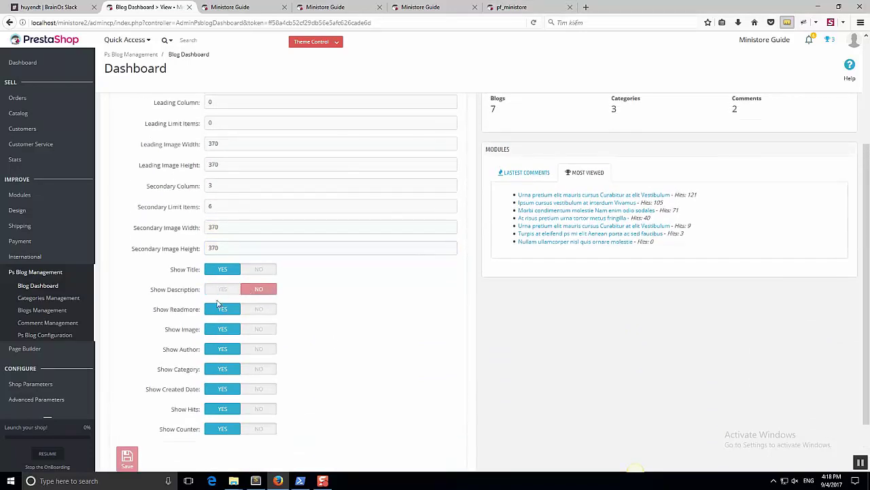
{"action": "left_click", "coordinate": [255, 309]}
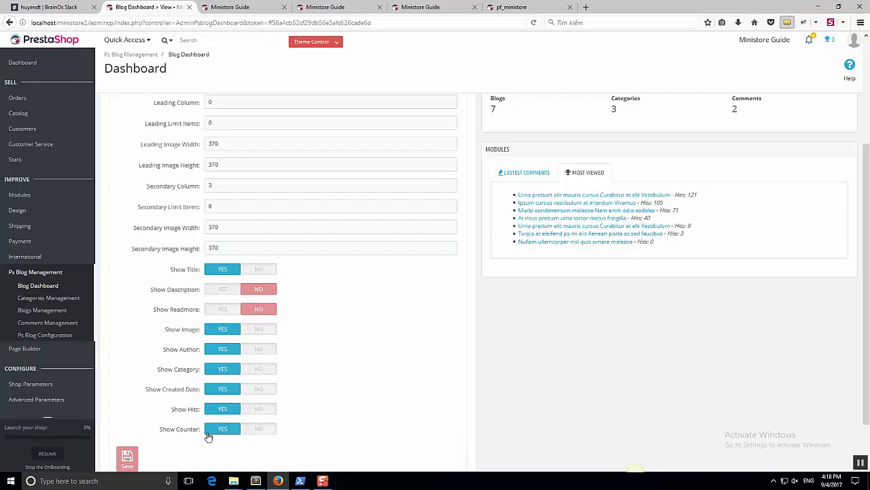
{"action": "left_click", "coordinate": [260, 429]}
{"action": "left_click", "coordinate": [259, 409]}
{"action": "left_click", "coordinate": [259, 389]}
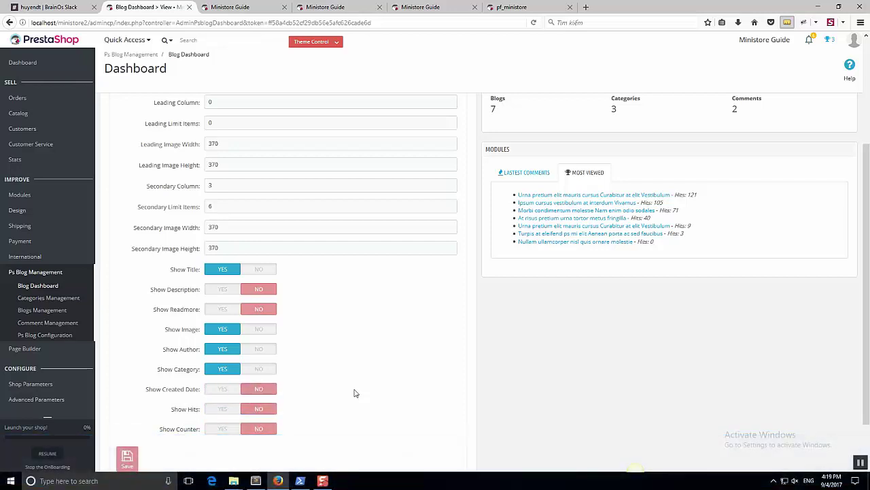
{"action": "left_click", "coordinate": [229, 391]}
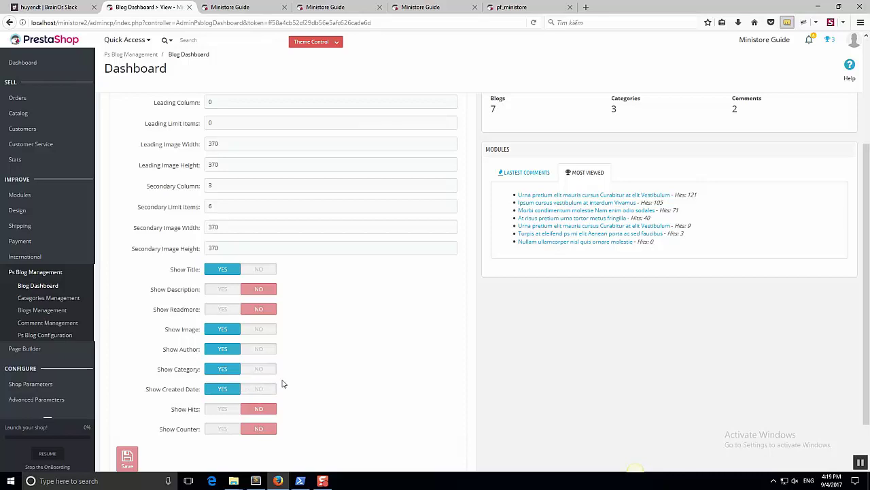
Save the blog listing settings and check the blog listing page on the storefront
{"action": "scroll", "coordinate": [282, 381], "scroll_direction": "up", "scroll_amount": 2}
{"action": "scroll", "coordinate": [278, 365], "scroll_direction": "down", "scroll_amount": 3}
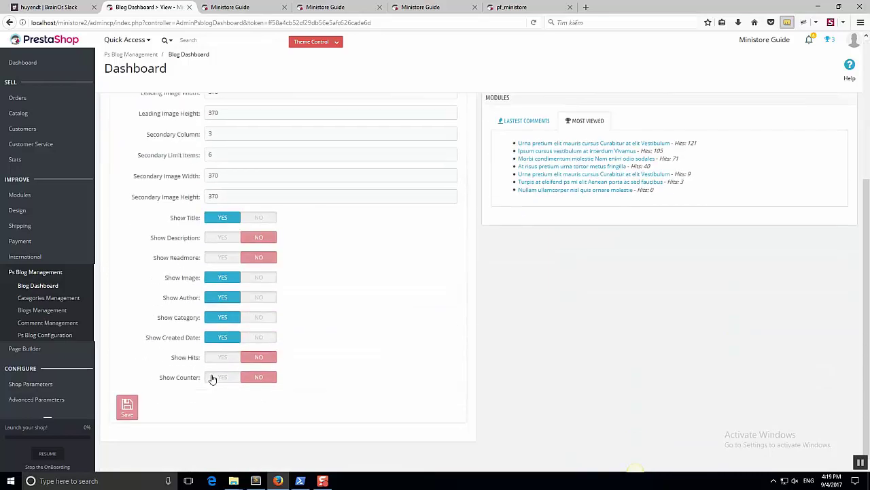
{"action": "left_click", "coordinate": [138, 407]}
{"action": "left_click", "coordinate": [340, 7]}
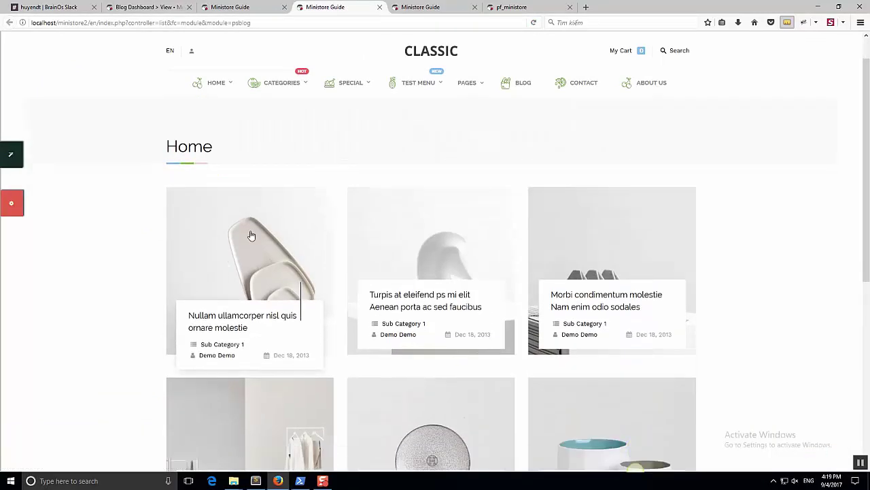
{"action": "scroll", "coordinate": [497, 373], "scroll_direction": "down", "scroll_amount": 3}
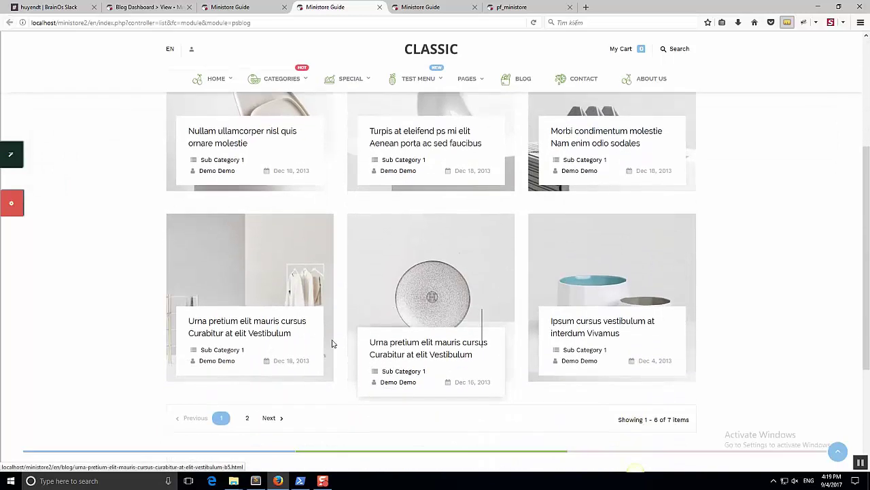
{"action": "scroll", "coordinate": [330, 342], "scroll_direction": "up", "scroll_amount": 5}
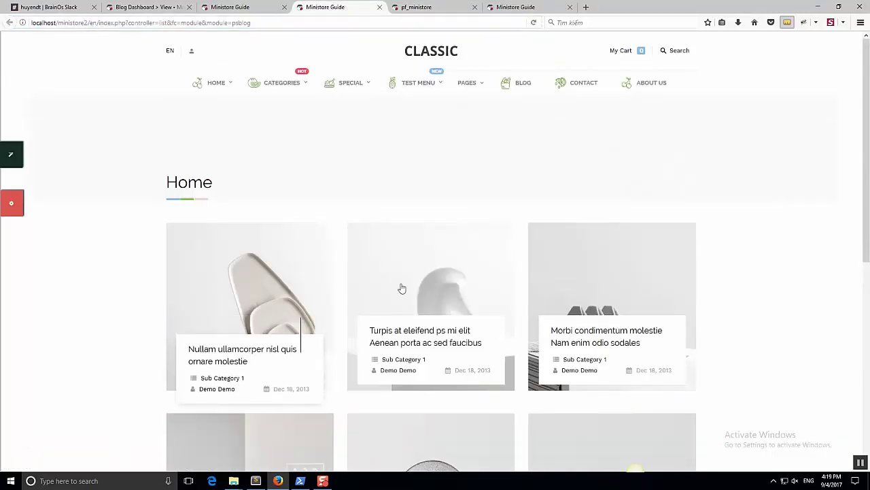
Open the item blog settings and view a blog article's detail page on the storefront
{"action": "left_click", "coordinate": [218, 6]}
{"action": "left_click", "coordinate": [147, 7]}
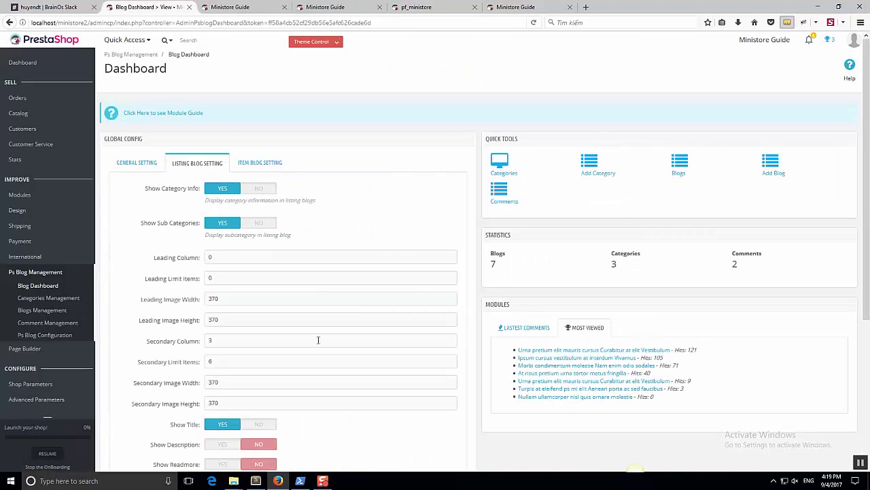
{"action": "left_click", "coordinate": [258, 168]}
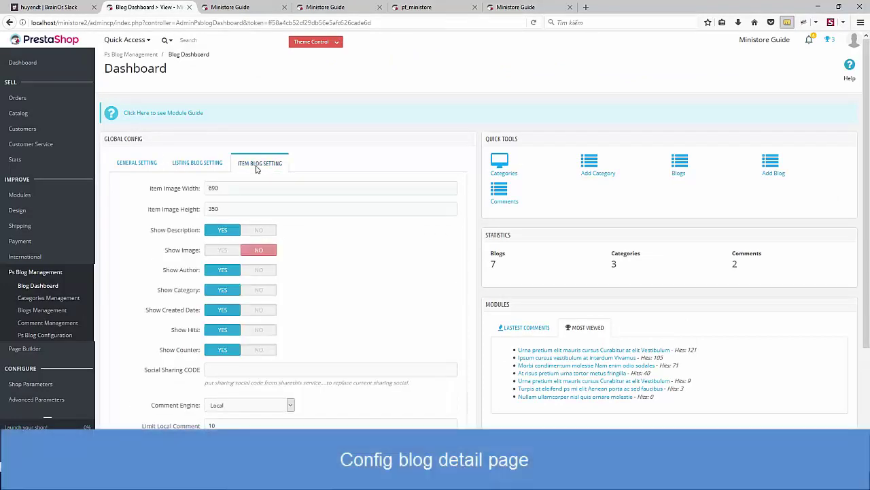
{"action": "left_click", "coordinate": [303, 9]}
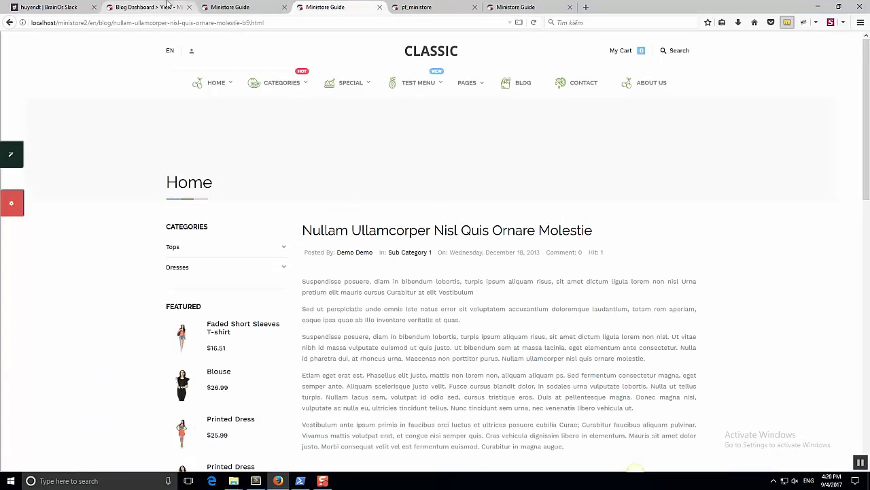
Enable Show Image in the item blog settings, set Item Image Width to 370, and change Item Image Height
{"action": "left_click", "coordinate": [146, 7]}
{"action": "left_click", "coordinate": [227, 253]}
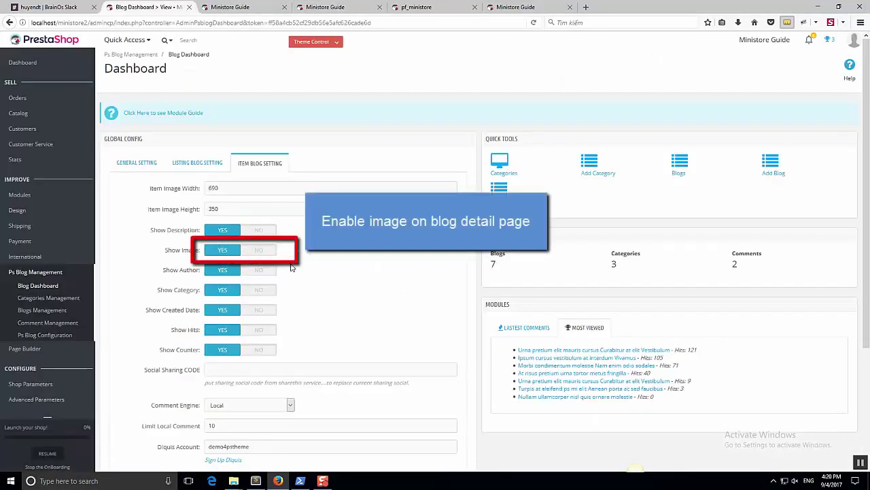
{"action": "left_click", "coordinate": [177, 187]}
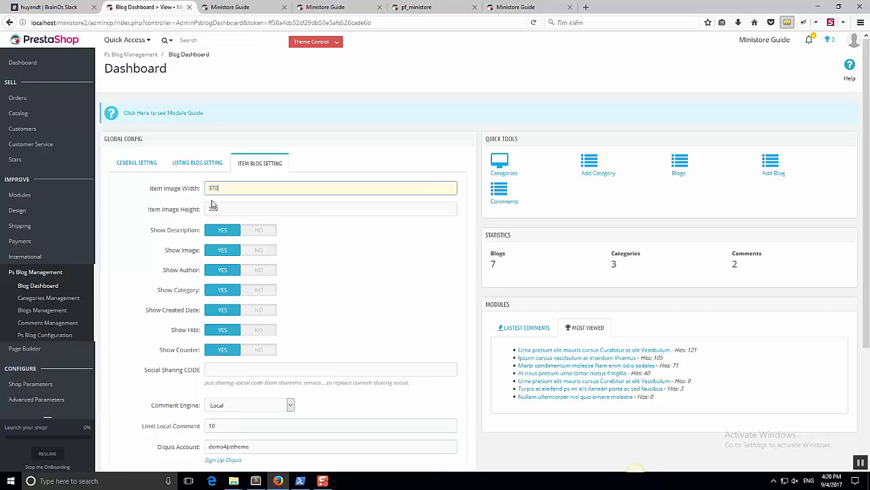
{"action": "left_click", "coordinate": [175, 215]}
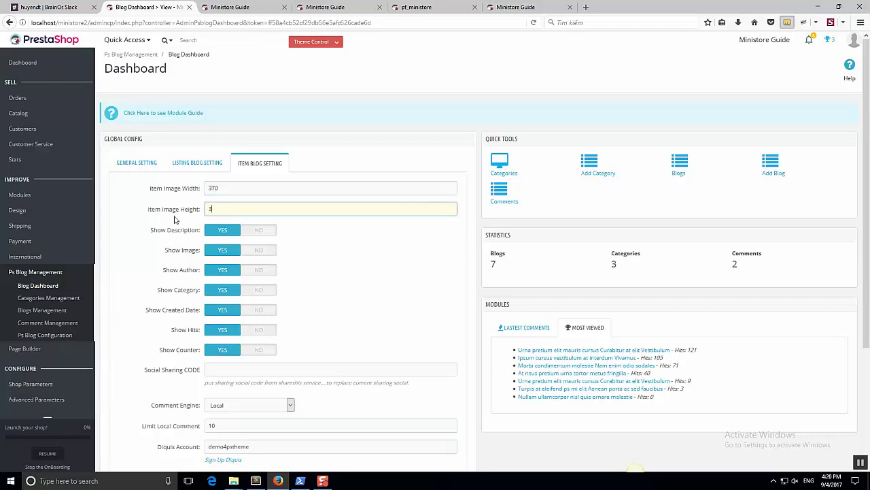
Save the item blog settings and reload the blog article on the storefront to check its image
{"action": "scroll", "coordinate": [306, 291], "scroll_direction": "down", "scroll_amount": 3}
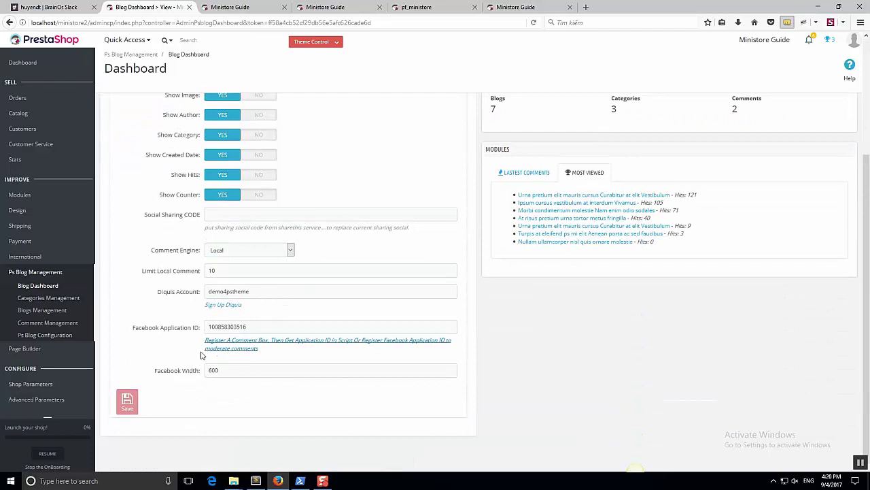
{"action": "left_click", "coordinate": [127, 401]}
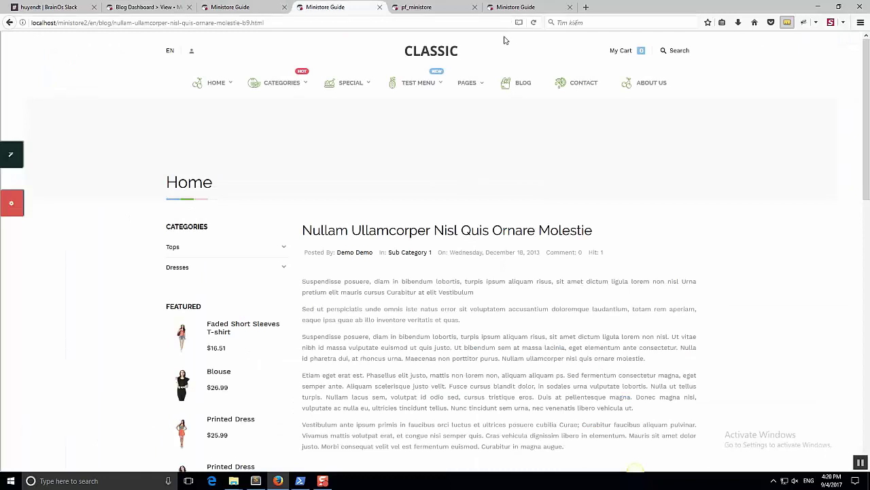
{"action": "left_click", "coordinate": [525, 24]}
{"action": "left_click", "coordinate": [534, 23]}
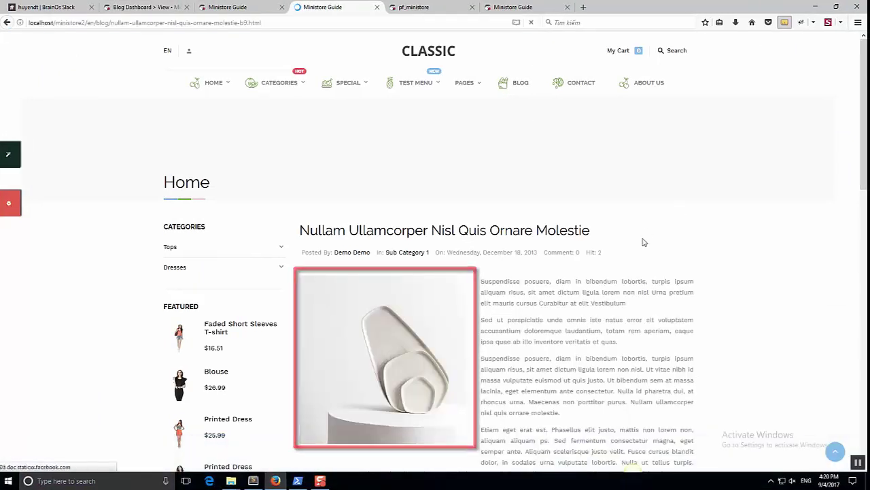
Examine the blog article's image and text layout on the storefront
{"action": "scroll", "coordinate": [642, 241], "scroll_direction": "down", "scroll_amount": 3}
{"action": "scroll", "coordinate": [642, 241], "scroll_direction": "up", "scroll_amount": 3}
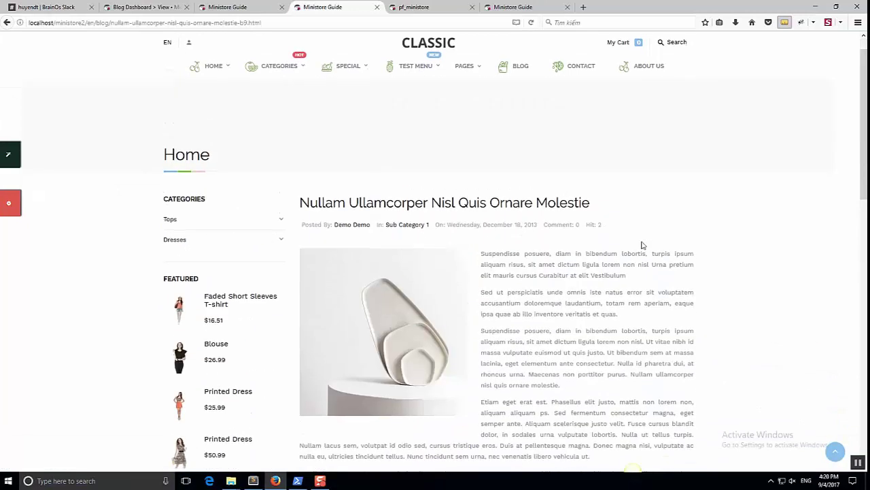
{"action": "scroll", "coordinate": [642, 240], "scroll_direction": "down", "scroll_amount": 3}
Start a new blog category from the Blog Dashboard and set its English meta title to "New Categories"
{"action": "key", "text": "ctrl+2"}
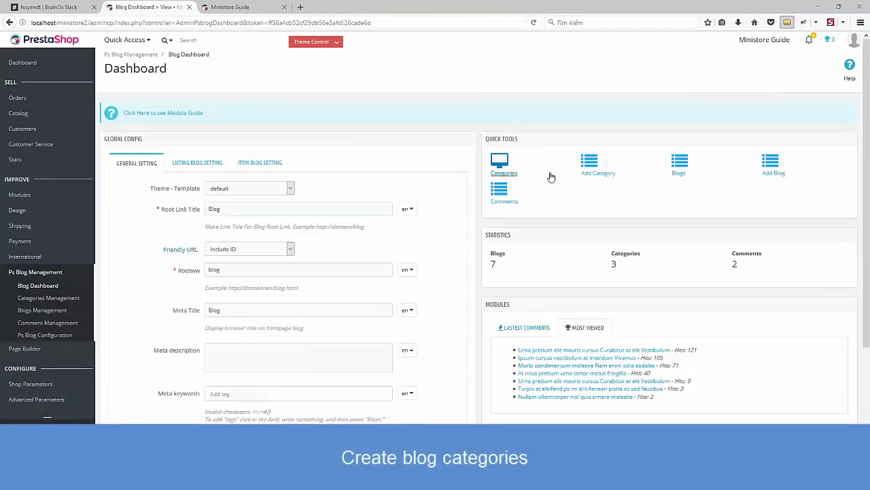
{"action": "left_click", "coordinate": [590, 175]}
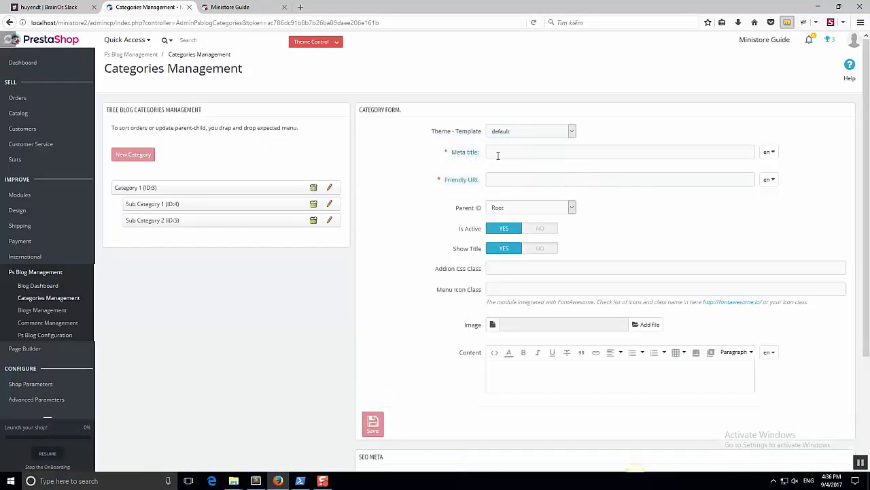
{"action": "left_click", "coordinate": [513, 151]}
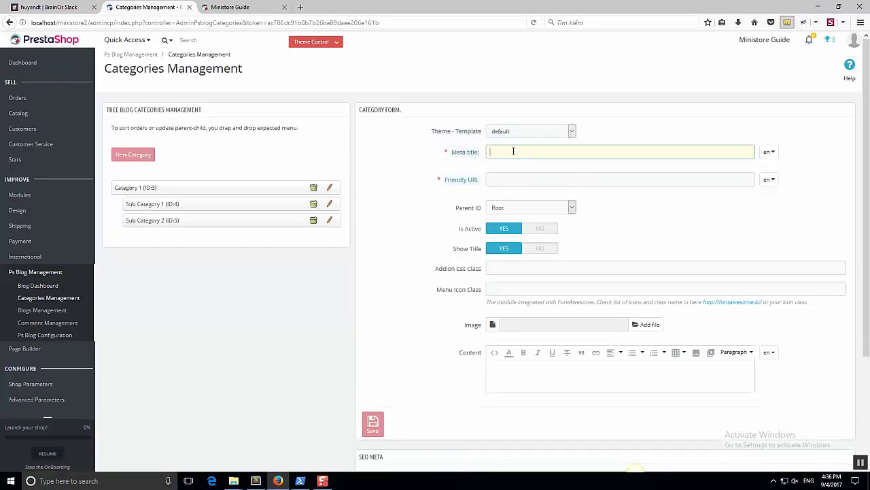
{"action": "type", "text": "N"}
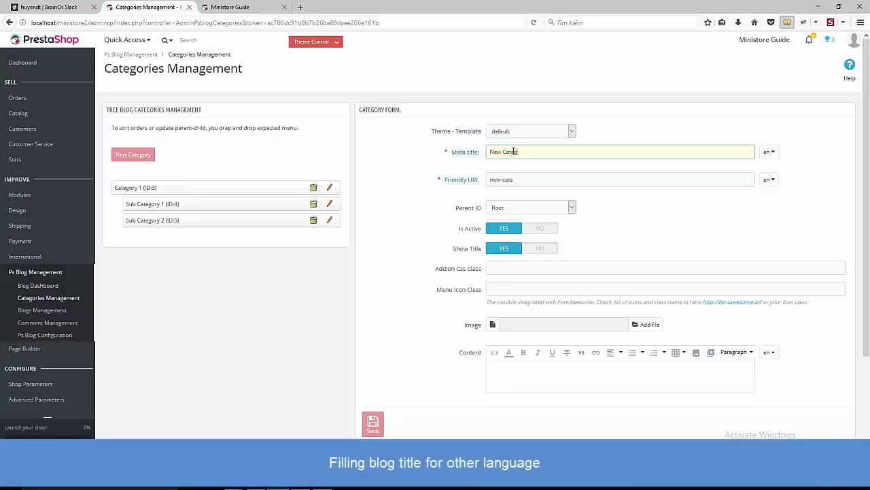
{"action": "type", "text": "ew Categorie"}
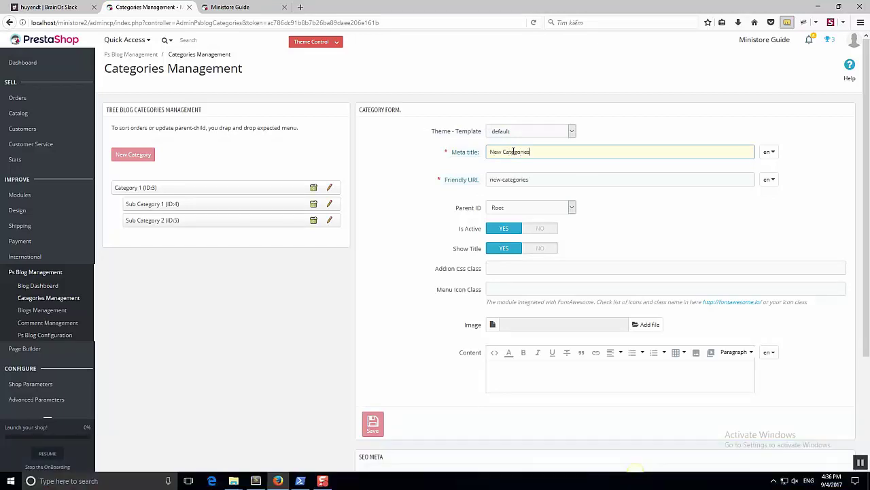
{"action": "type", "text": "s"}
Copy the category's English meta title into the French meta title
{"action": "left_click_drag", "start_coordinate": [542, 150], "coordinate": [451, 151]}
{"action": "key", "text": "ctrl+c"}
{"action": "left_click", "coordinate": [771, 152]}
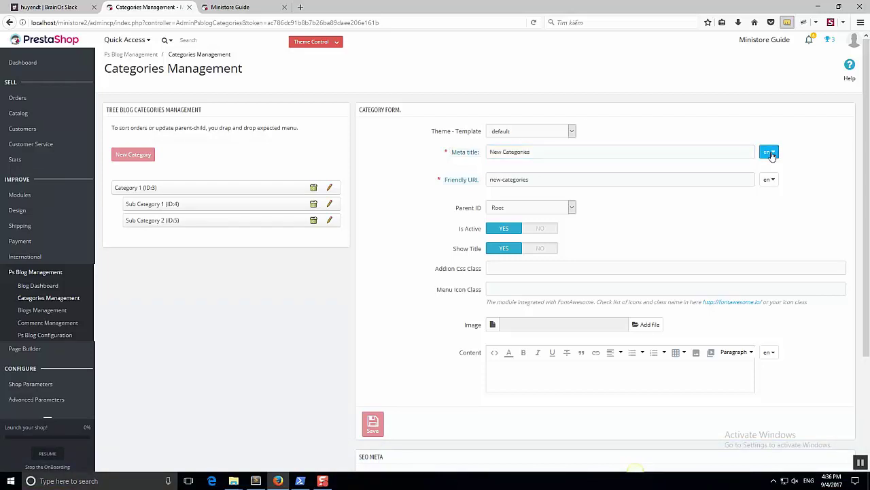
{"action": "left_click", "coordinate": [793, 181]}
{"action": "left_click", "coordinate": [580, 150]}
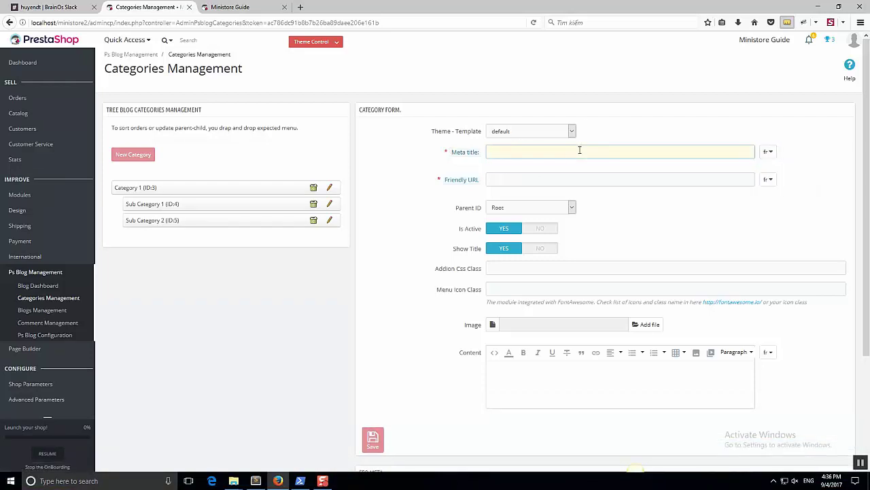
{"action": "key", "text": "ctrl+v"}
Keep Root as the category's parent, leave the optional fields empty, and save the category
{"action": "left_click", "coordinate": [526, 270]}
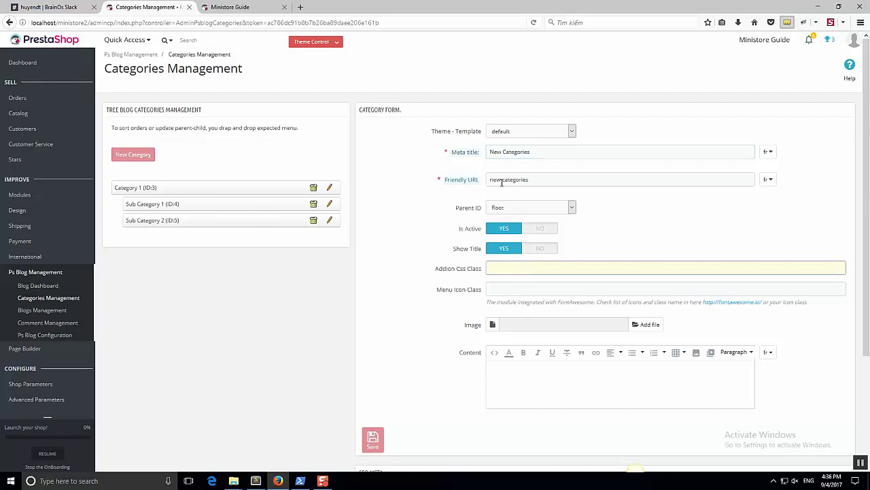
{"action": "left_click", "coordinate": [510, 211]}
{"action": "left_click", "coordinate": [510, 218]}
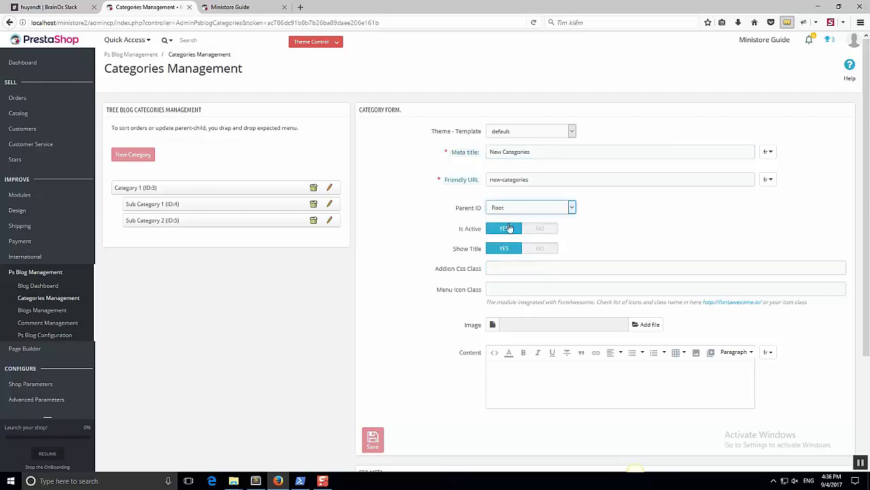
{"action": "left_click", "coordinate": [516, 268]}
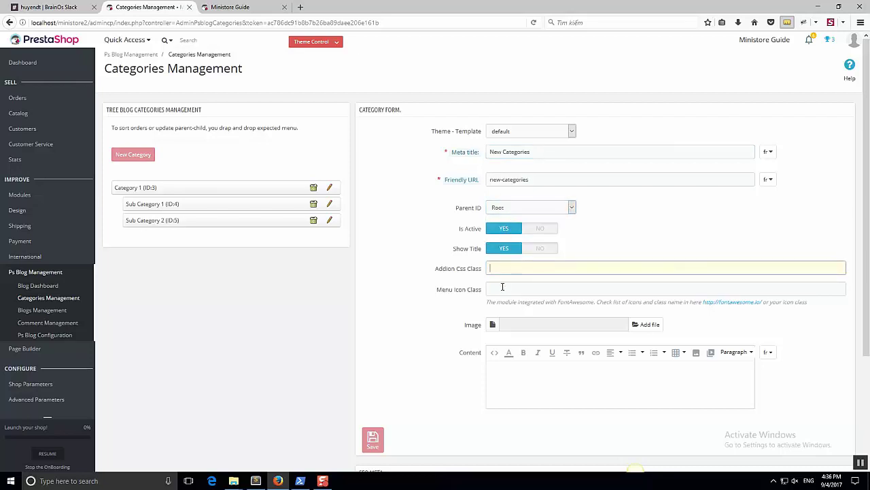
{"action": "left_click", "coordinate": [502, 288]}
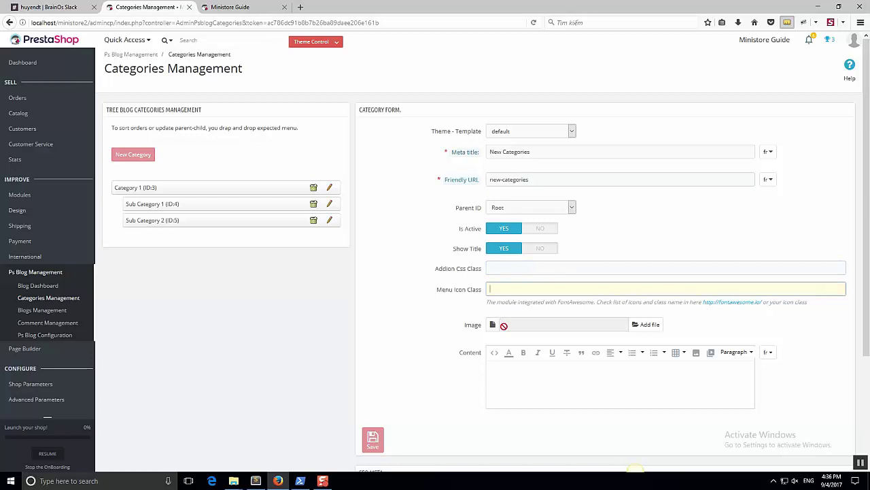
{"action": "left_click", "coordinate": [522, 368]}
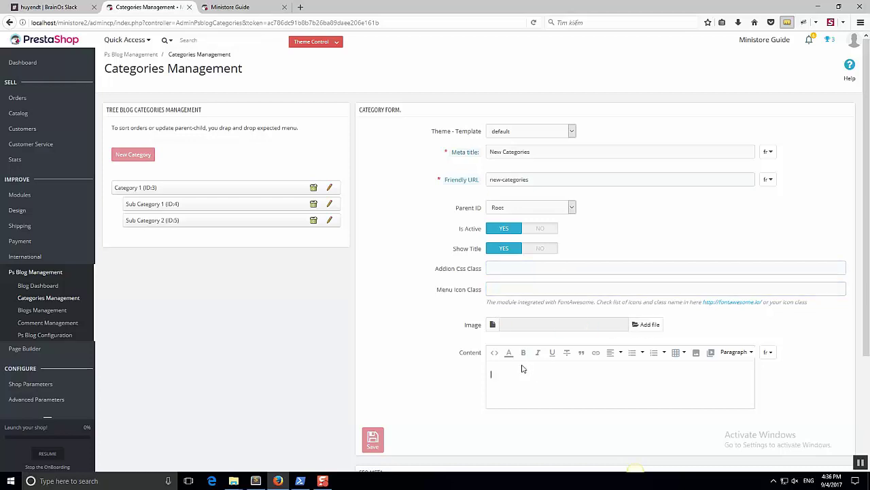
{"action": "left_click", "coordinate": [373, 439]}
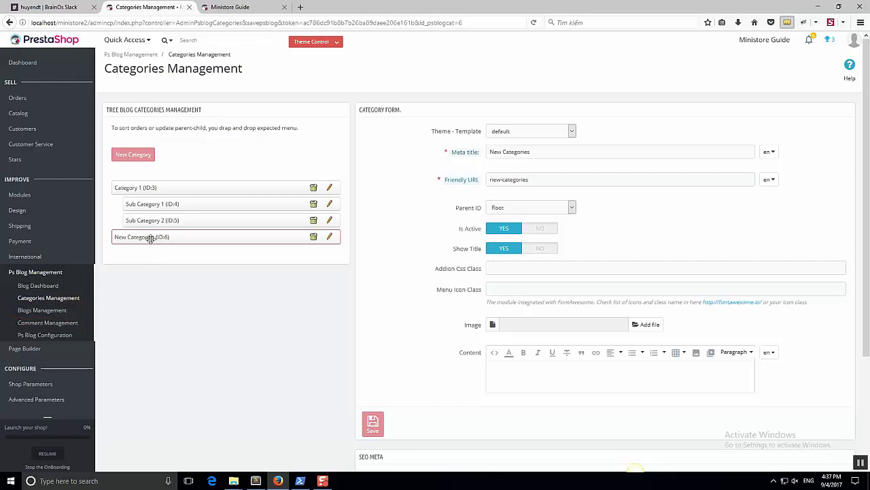
{"action": "scroll", "coordinate": [344, 227], "scroll_direction": "down", "scroll_amount": 3}
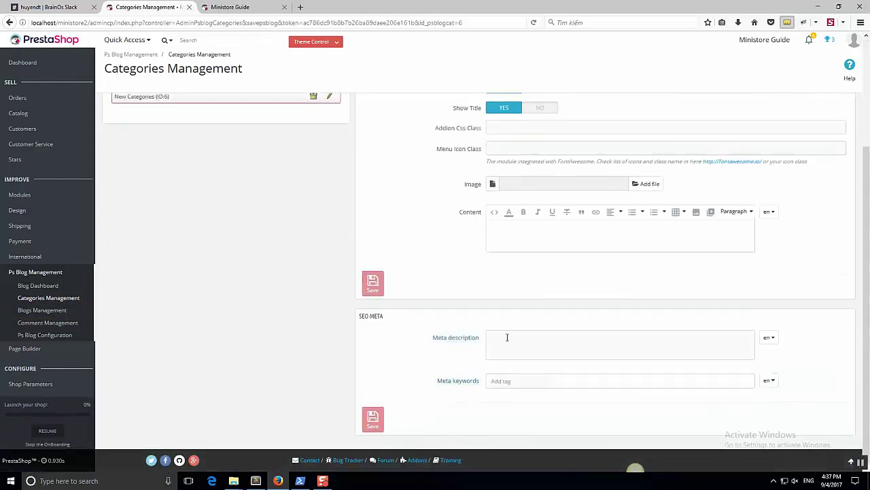
{"action": "scroll", "coordinate": [680, 337], "scroll_direction": "up", "scroll_amount": 3}
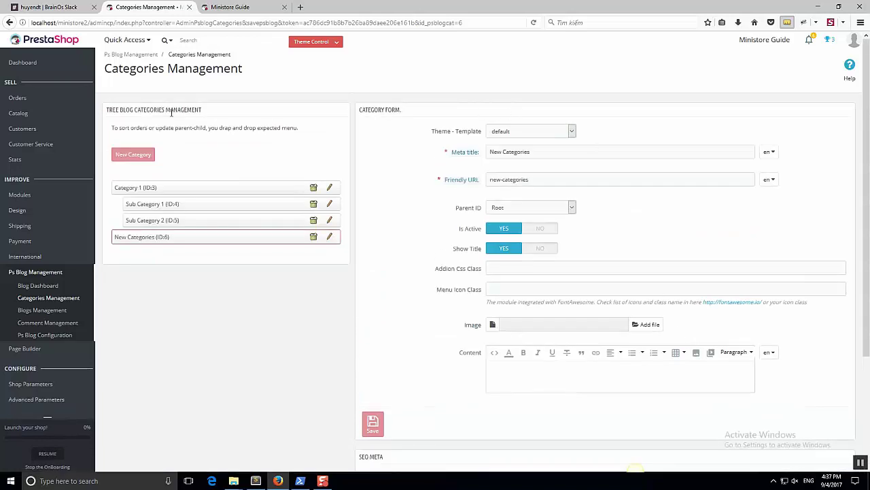
Add a new blog post in Blogs Management and set its French meta title to "New Blog Post"
{"action": "left_click", "coordinate": [53, 312]}
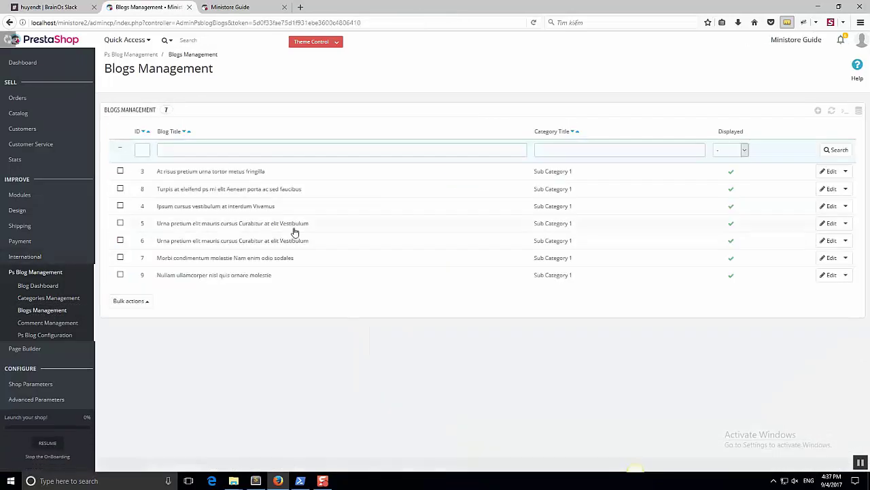
{"action": "left_click", "coordinate": [818, 112]}
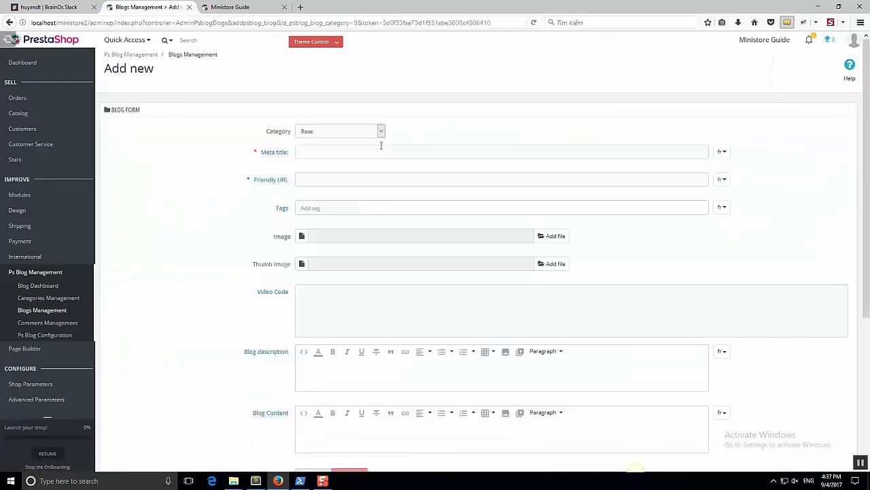
{"action": "type", "text": "Ne"}
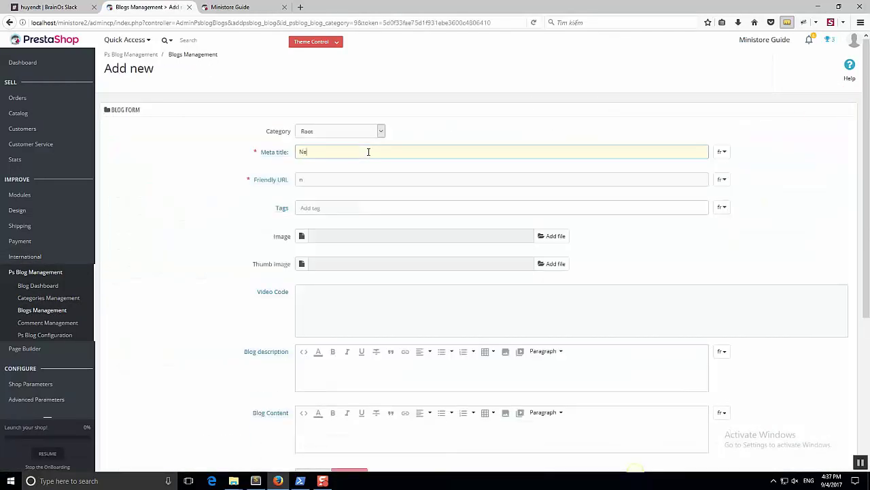
{"action": "type", "text": "w Blog Post"}
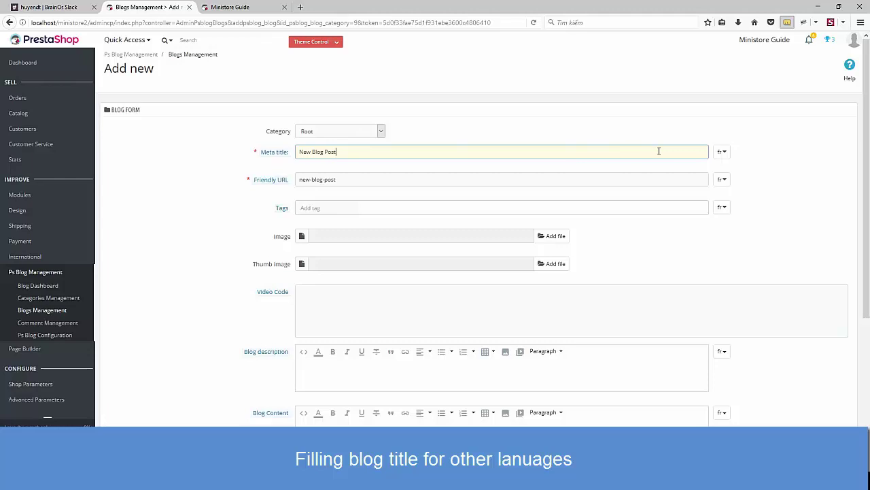
Copy the post's French meta title into the English meta title
{"action": "left_click_drag", "start_coordinate": [658, 151], "coordinate": [293, 151]}
{"action": "key", "text": "ctrl+c"}
{"action": "left_click", "coordinate": [722, 152]}
{"action": "left_click", "coordinate": [719, 167]}
{"action": "left_click", "coordinate": [399, 150]}
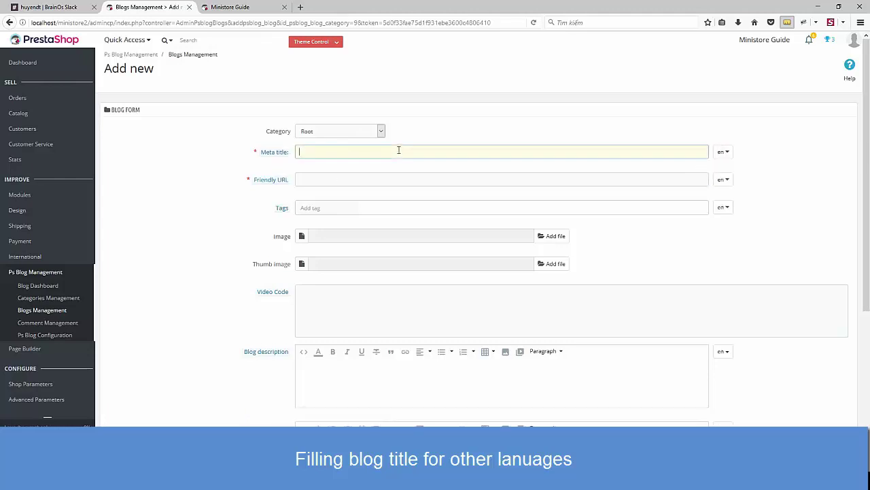
{"action": "key", "text": "ctrl+v"}
Attach banner11.jpg as the blog post's image
{"action": "scroll", "coordinate": [333, 170], "scroll_direction": "down", "scroll_amount": 2}
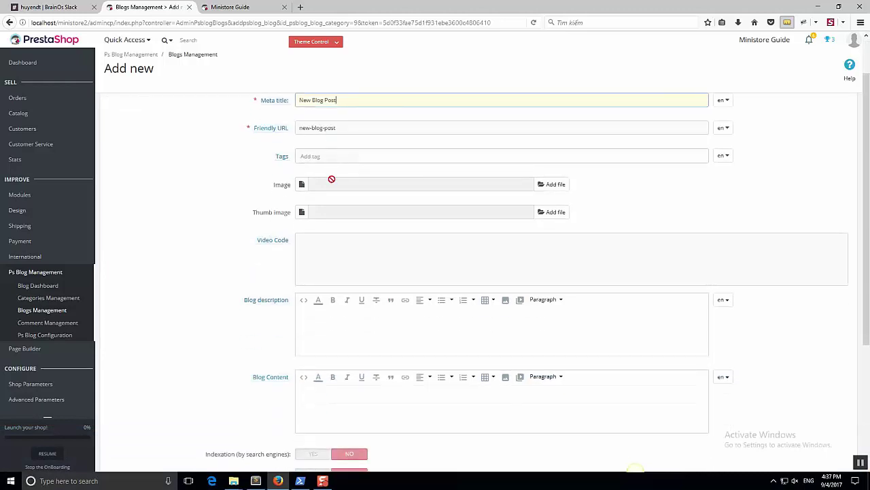
{"action": "left_click", "coordinate": [549, 185]}
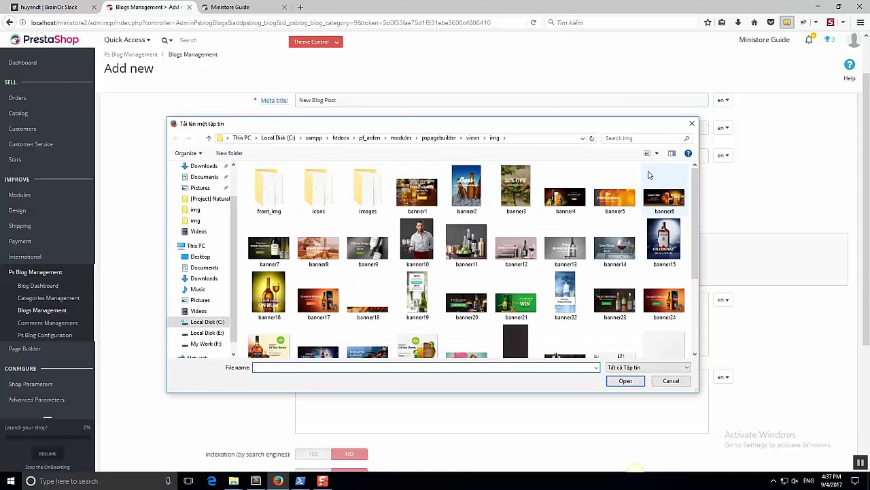
{"action": "scroll", "coordinate": [525, 225], "scroll_direction": "down", "scroll_amount": 2}
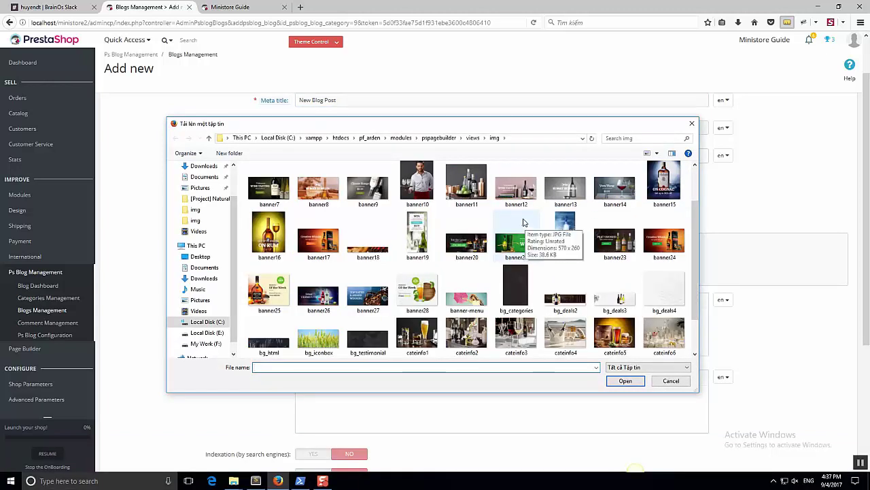
{"action": "left_click", "coordinate": [473, 185]}
{"action": "left_click", "coordinate": [621, 380]}
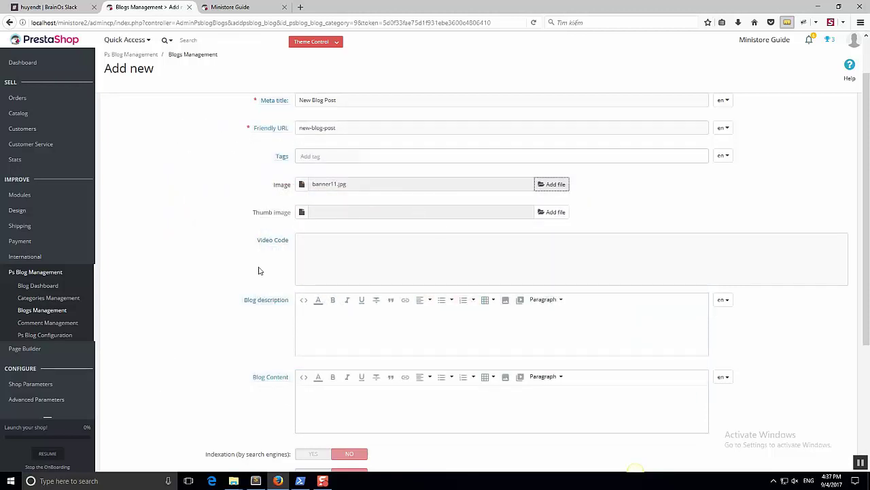
Fill the English blog description with "Blog content demo" repeated four times
{"action": "left_click", "coordinate": [342, 254]}
{"action": "left_click", "coordinate": [336, 320]}
{"action": "scroll", "coordinate": [336, 319], "scroll_direction": "down", "scroll_amount": 2}
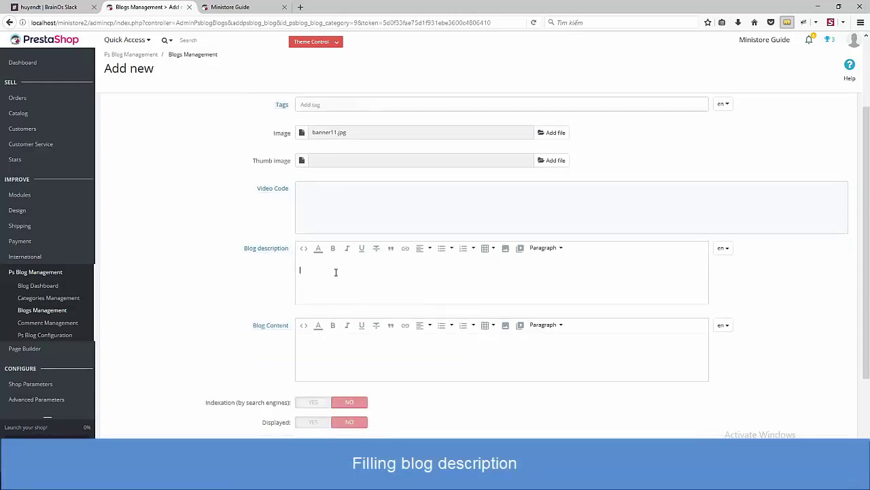
{"action": "type", "text": "Blog content demo"}
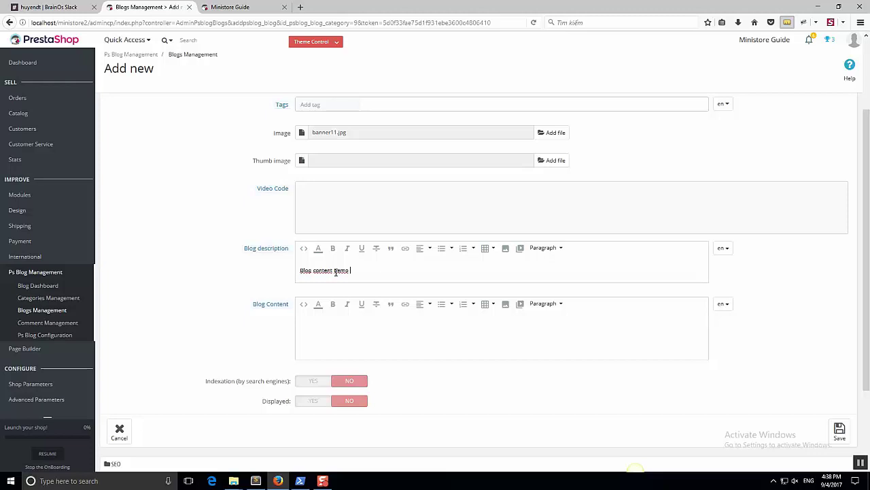
{"action": "left_click_drag", "start_coordinate": [351, 270], "coordinate": [277, 268]}
{"action": "key", "text": "ctrl+c"}
{"action": "left_click", "coordinate": [372, 271]}
{"action": "key", "text": "ctrl+v"}
{"action": "key", "text": "ctrl+v"}
{"action": "key", "text": "ctrl+v"}
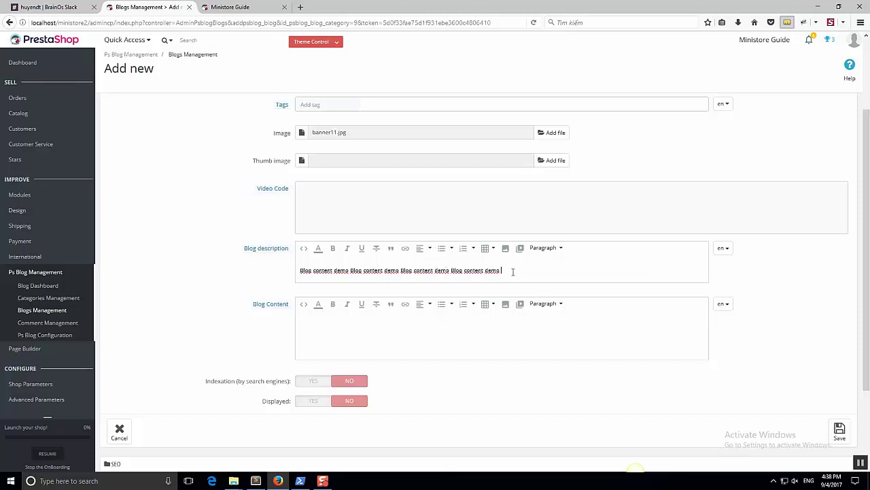
Copy the whole blog description text into the English Blog Content
{"action": "left_click_drag", "start_coordinate": [513, 272], "coordinate": [247, 274]}
{"action": "key", "text": "ctrl+c"}
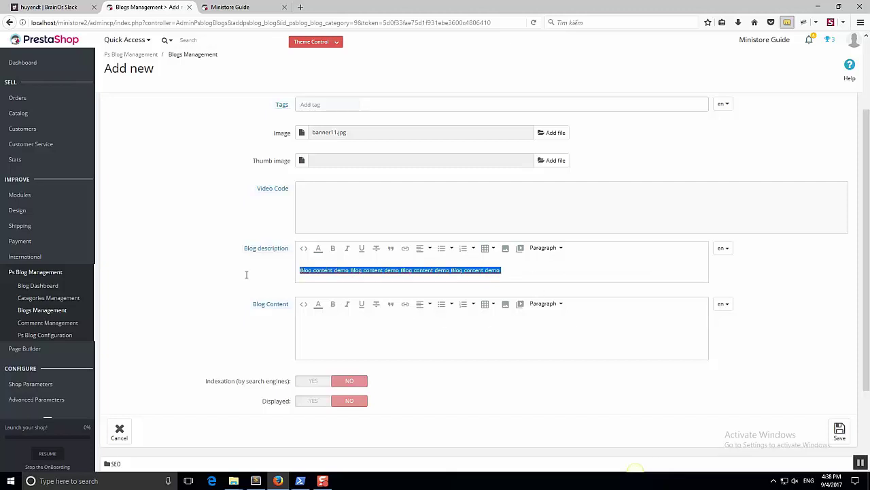
{"action": "left_click", "coordinate": [310, 324]}
{"action": "key", "text": "ctrl+v"}
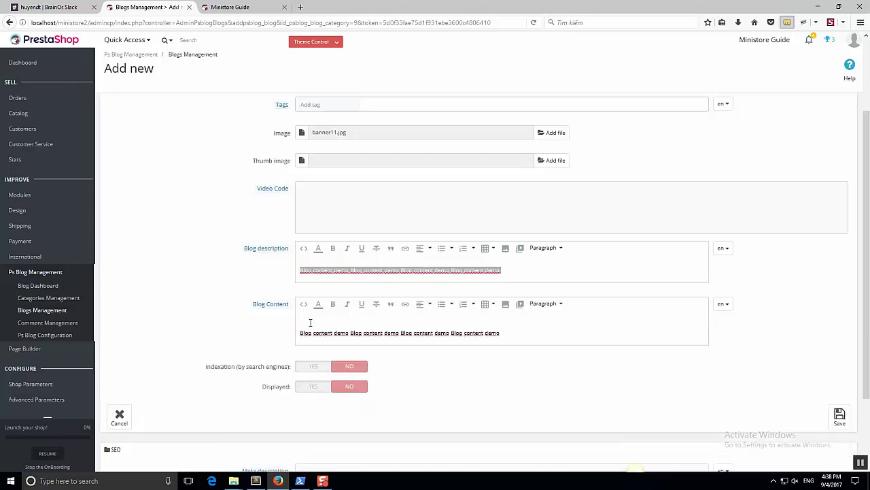
Set Displayed to Yes and Indexation (by search engines) to No for the new post
{"action": "left_click", "coordinate": [312, 367]}
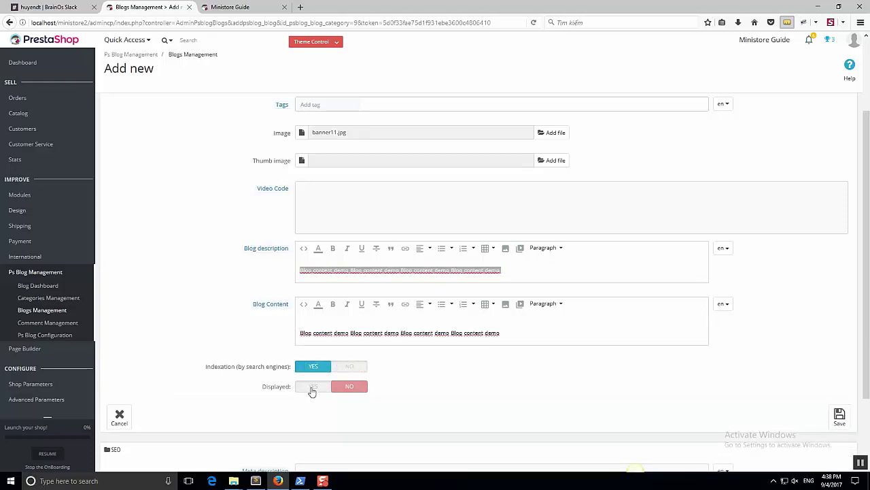
{"action": "left_click", "coordinate": [312, 387]}
{"action": "left_click", "coordinate": [358, 369]}
{"action": "scroll", "coordinate": [428, 353], "scroll_direction": "down", "scroll_amount": 1}
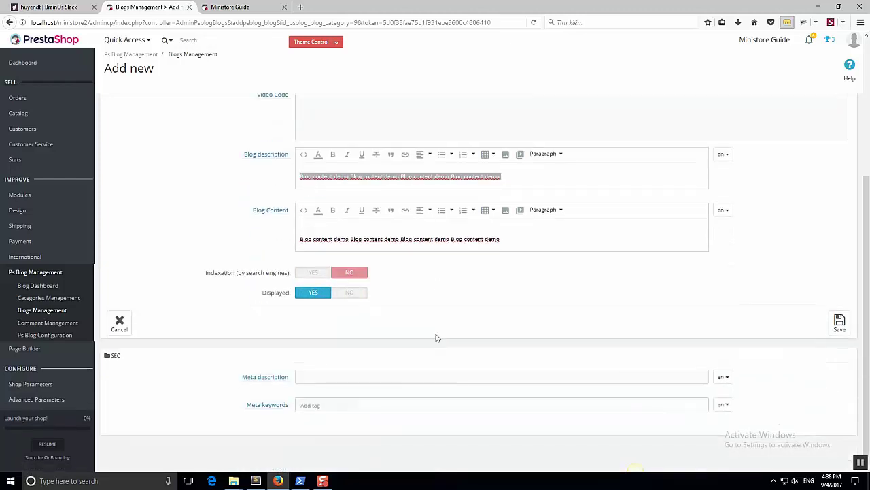
Review the new post's meta description, meta keywords and video code fields along with the rest of the form
{"action": "left_click", "coordinate": [352, 376]}
{"action": "left_click", "coordinate": [360, 406]}
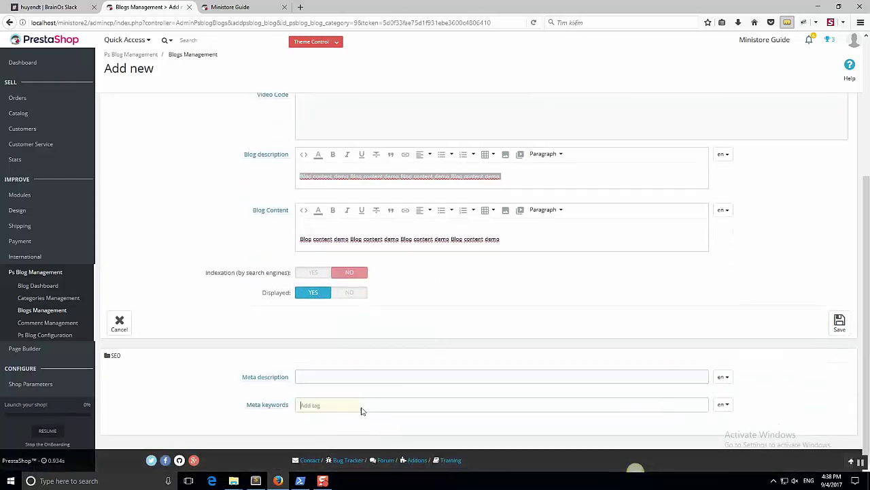
{"action": "scroll", "coordinate": [415, 330], "scroll_direction": "up", "scroll_amount": 3}
{"action": "left_click", "coordinate": [451, 318]}
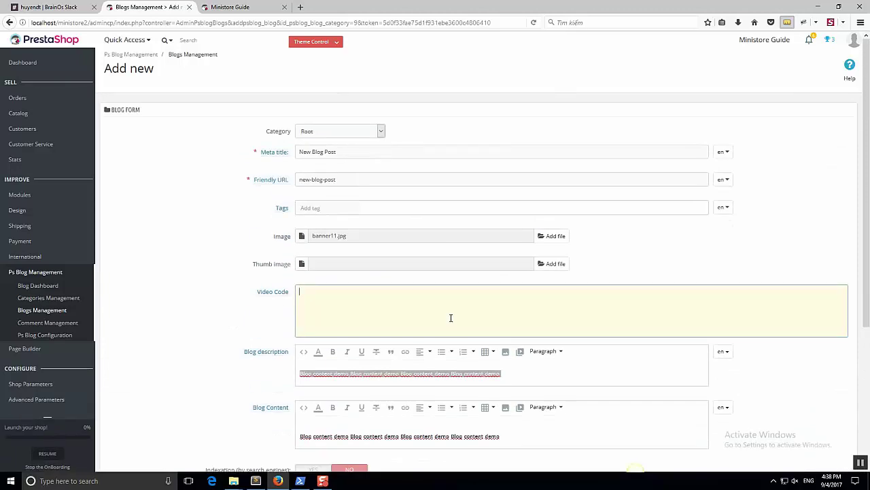
{"action": "scroll", "coordinate": [771, 167], "scroll_direction": "down", "scroll_amount": 4}
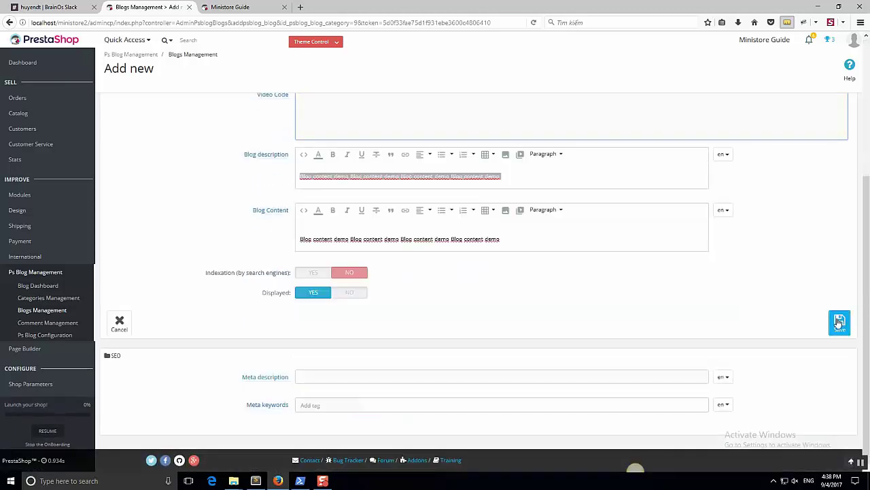
Save the new blog post and find it in the blog section of the storefront homepage
{"action": "left_click", "coordinate": [839, 323]}
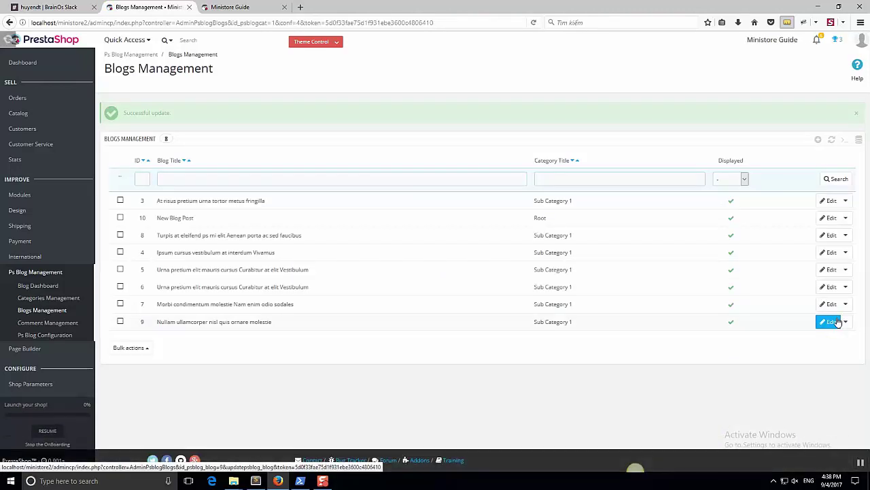
{"action": "key", "text": "ctrl+Tab"}
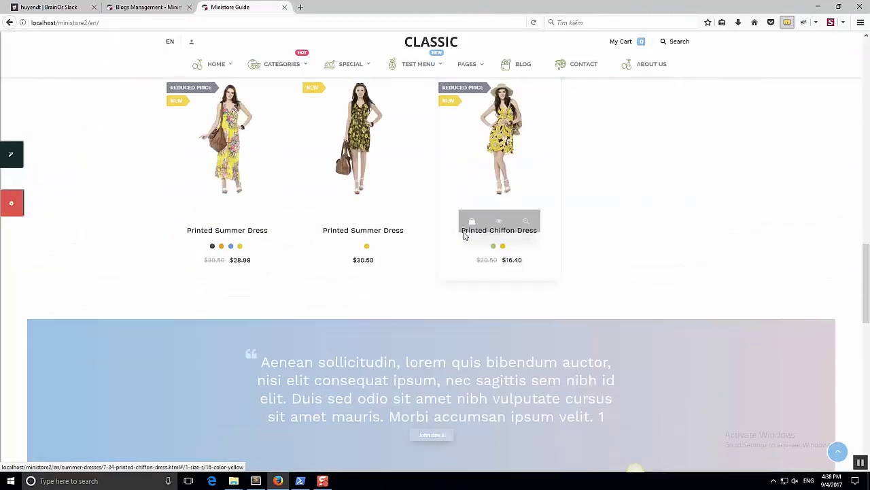
{"action": "scroll", "coordinate": [468, 227], "scroll_direction": "down", "scroll_amount": 3}
{"action": "scroll", "coordinate": [463, 237], "scroll_direction": "down", "scroll_amount": 4}
{"action": "scroll", "coordinate": [461, 233], "scroll_direction": "up", "scroll_amount": 3}
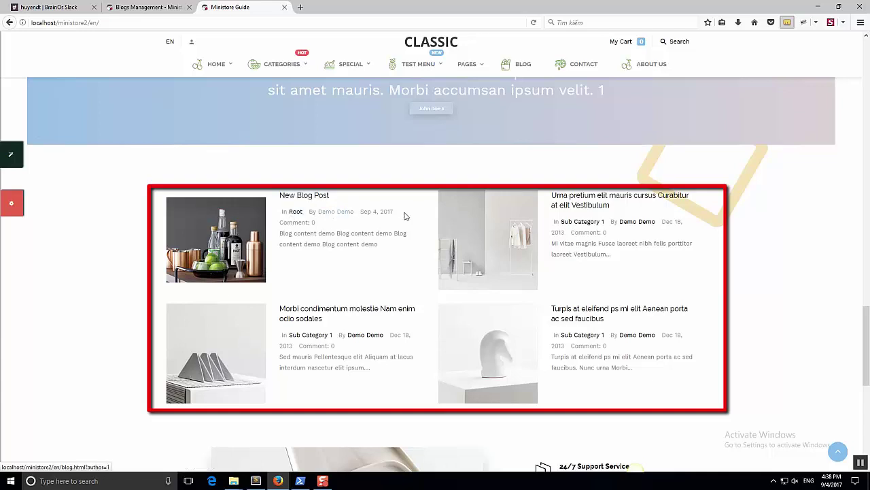
Open the New Blog Post article on the storefront and review its content and comment form
{"action": "left_click", "coordinate": [299, 196]}
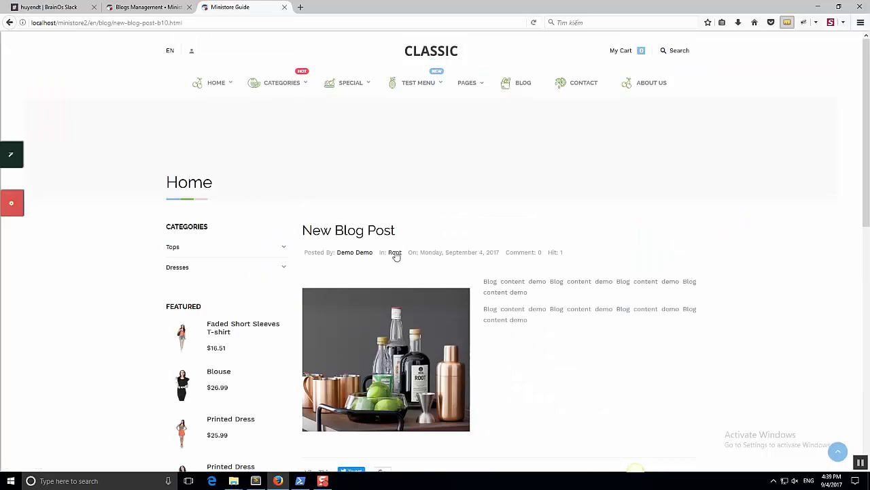
{"action": "scroll", "coordinate": [524, 251], "scroll_direction": "down", "scroll_amount": 4}
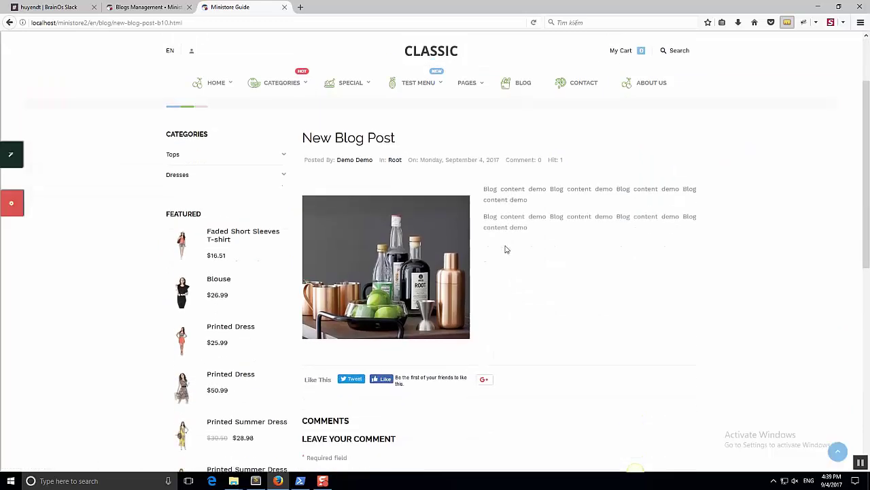
{"action": "scroll", "coordinate": [496, 201], "scroll_direction": "up", "scroll_amount": 3}
{"action": "scroll", "coordinate": [501, 208], "scroll_direction": "down", "scroll_amount": 10}
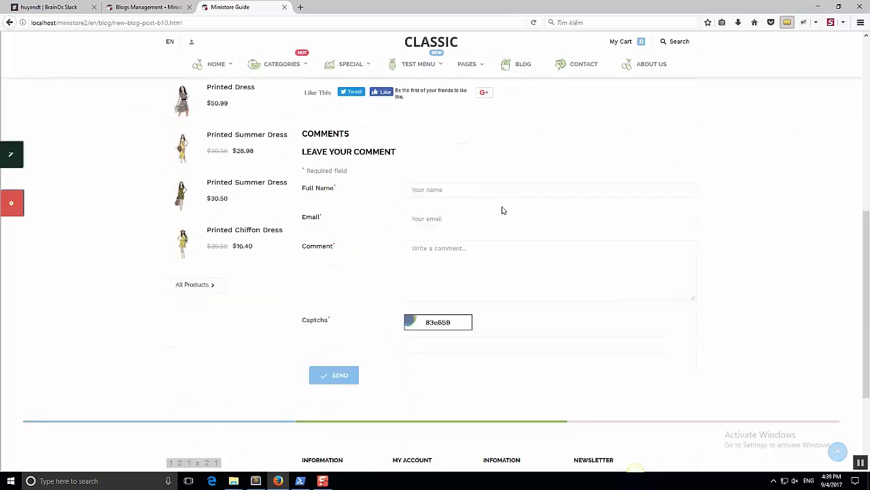
{"action": "scroll", "coordinate": [502, 206], "scroll_direction": "up", "scroll_amount": 10}
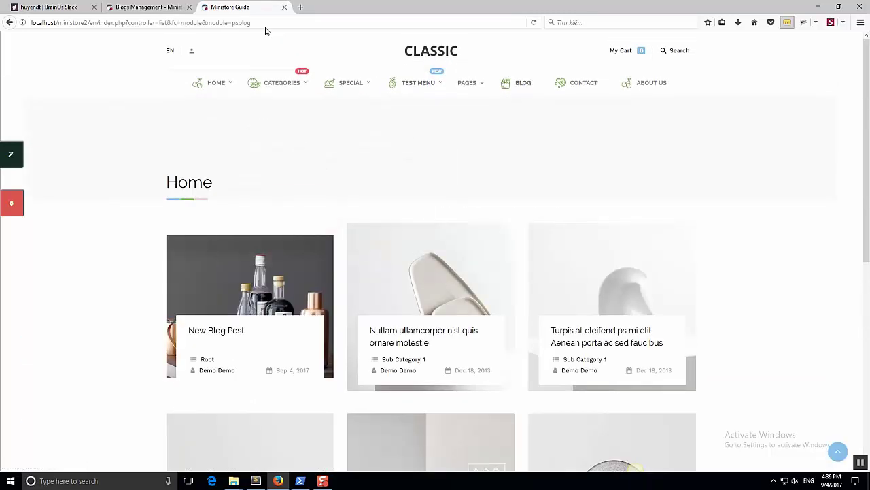
Load the storefront blog listing through the address localhost/ministore2/en/blog.html
{"action": "left_click_drag", "start_coordinate": [264, 23], "coordinate": [102, 27]}
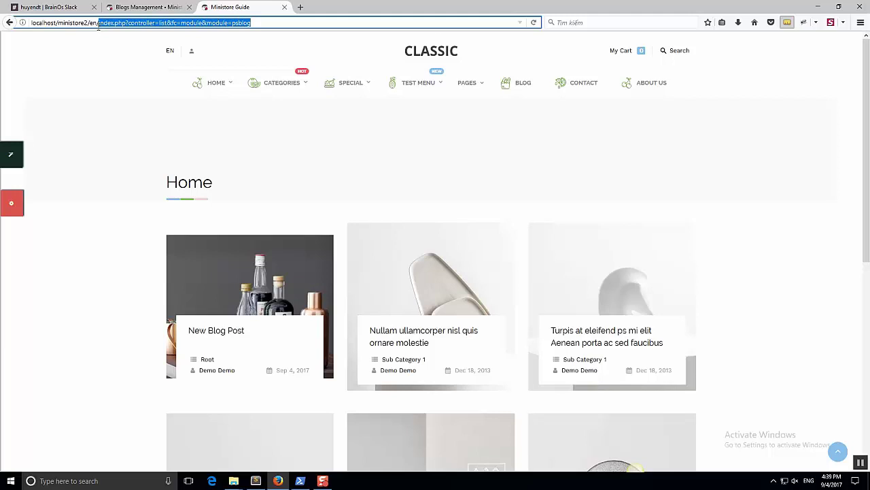
{"action": "type", "text": "blog."}
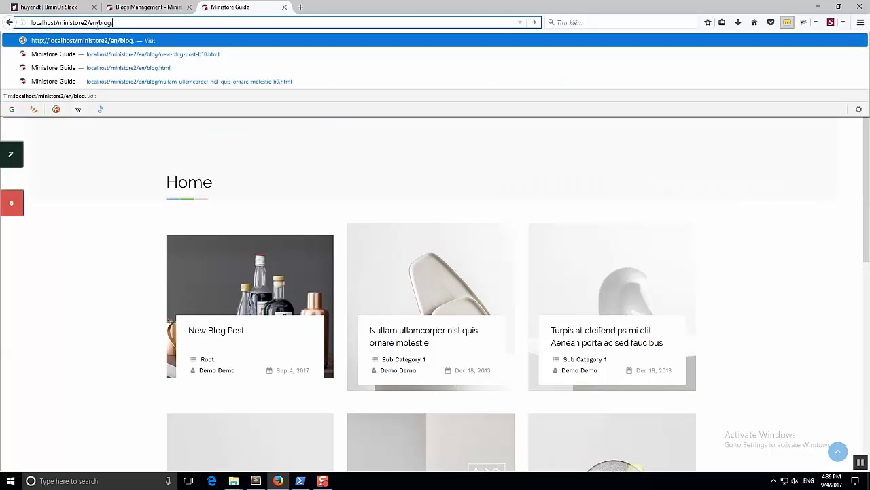
{"action": "type", "text": "html"}
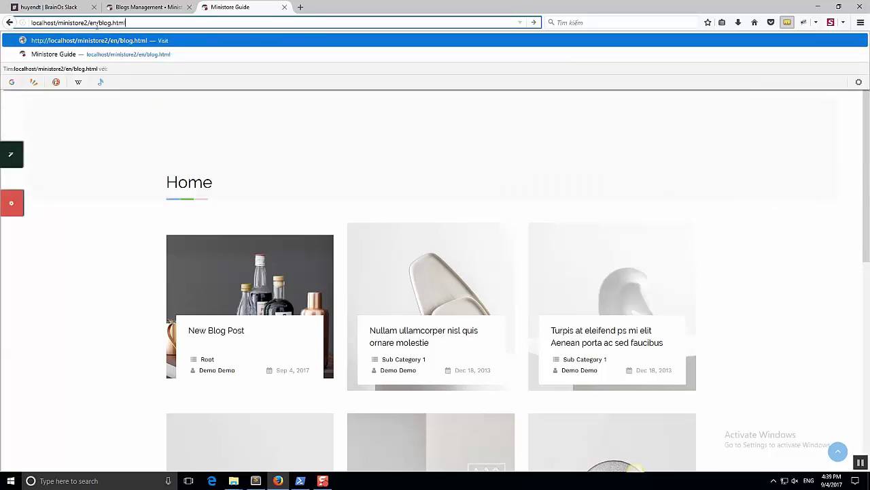
{"action": "key", "text": "Return"}
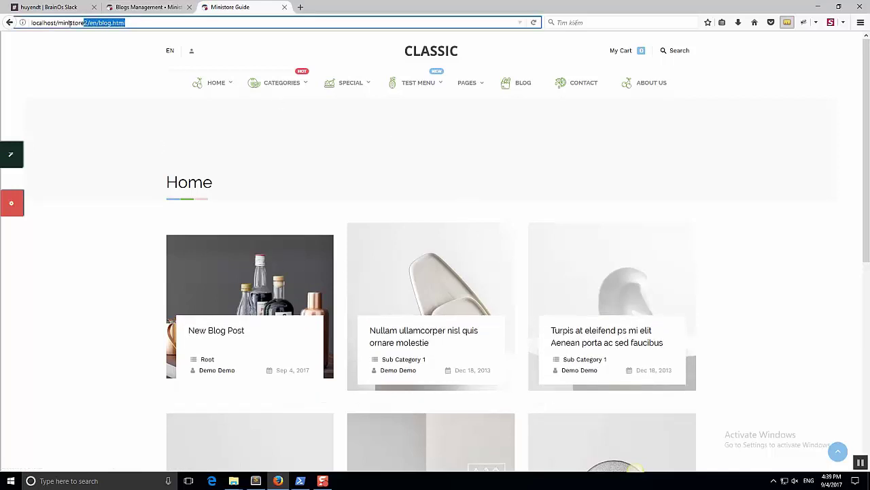
Open the blog item of the Ps Megamenu for editing in the back office
{"action": "left_click", "coordinate": [147, 7]}
{"action": "left_click", "coordinate": [312, 42]}
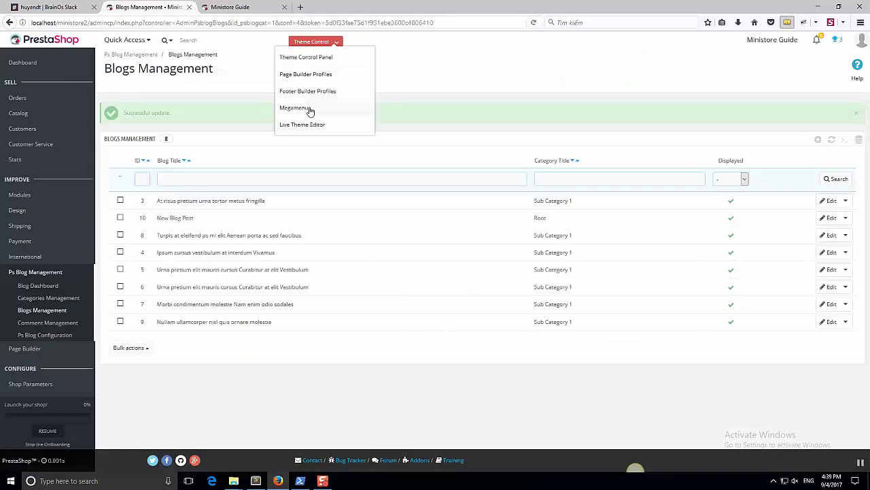
{"action": "left_click", "coordinate": [308, 109]}
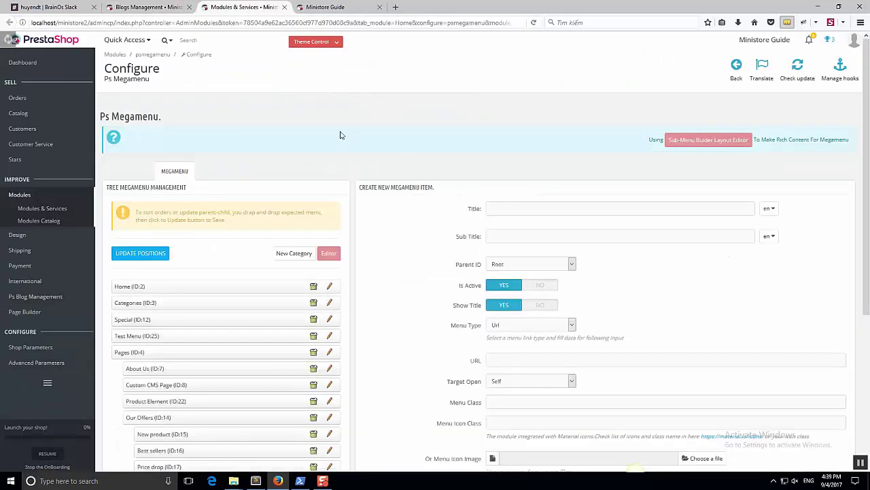
{"action": "scroll", "coordinate": [345, 151], "scroll_direction": "down", "scroll_amount": 3}
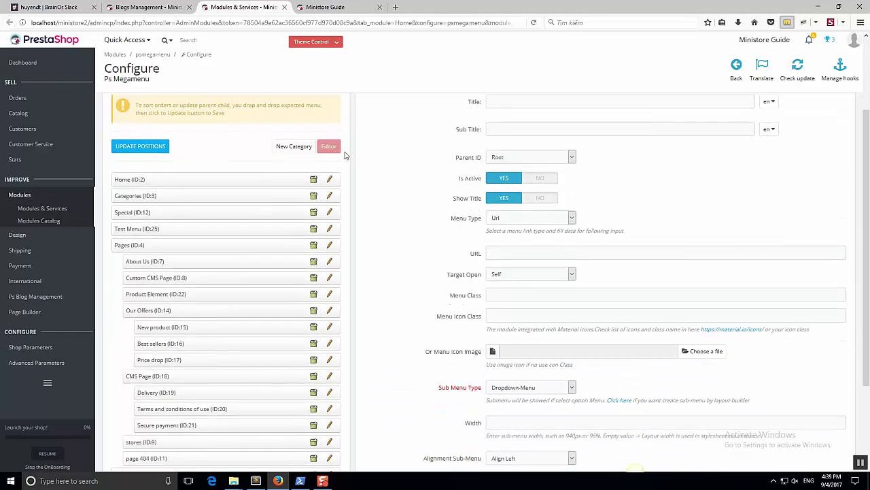
{"action": "left_click", "coordinate": [330, 375]}
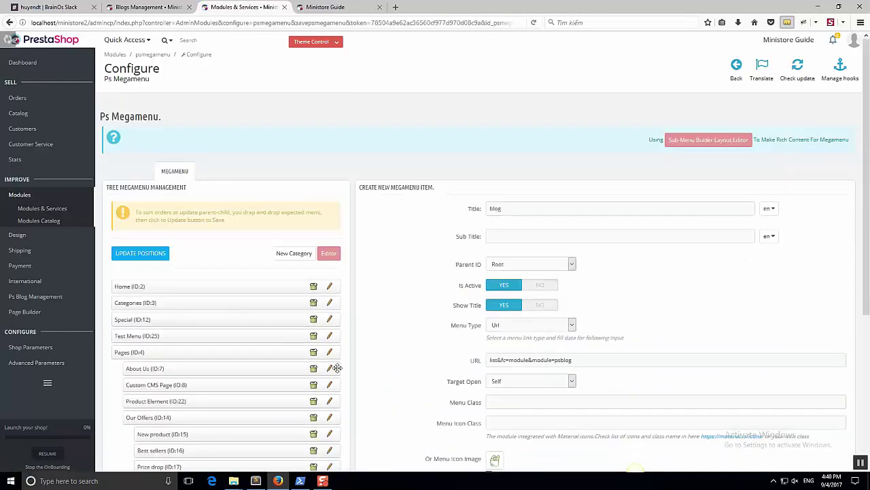
{"action": "left_click", "coordinate": [326, 7]}
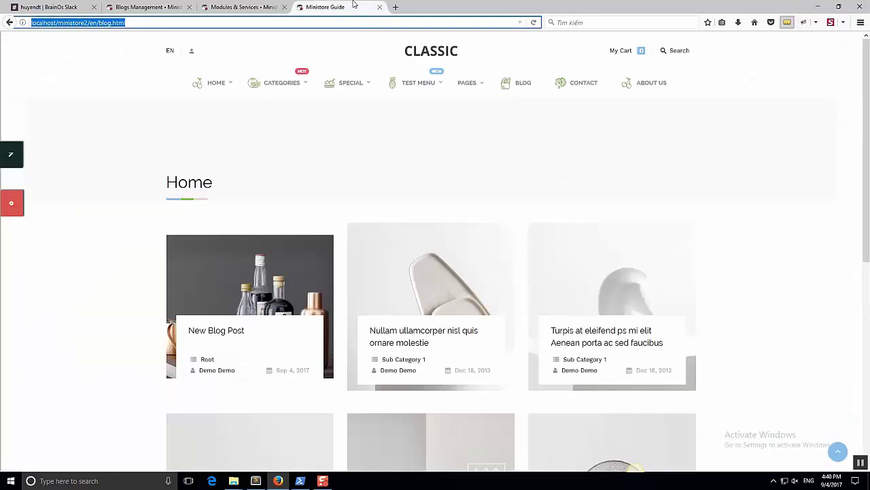
{"action": "left_click", "coordinate": [243, 7]}
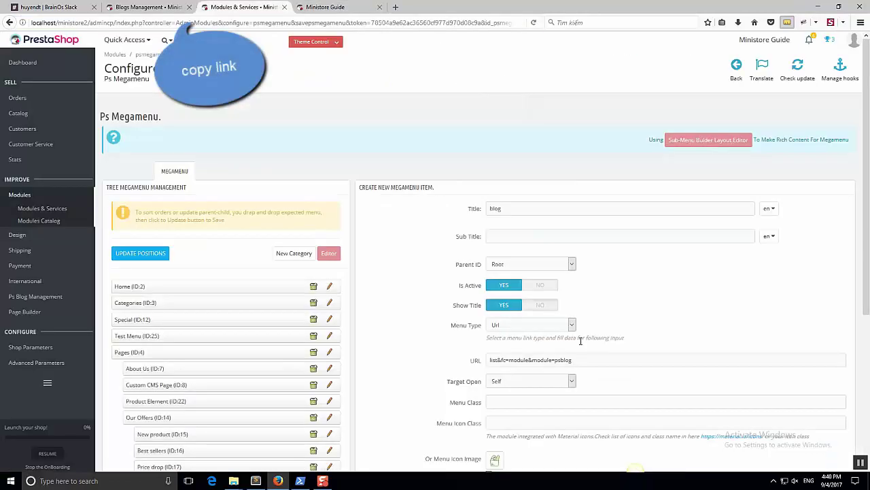
{"action": "left_click_drag", "start_coordinate": [572, 359], "coordinate": [478, 359]}
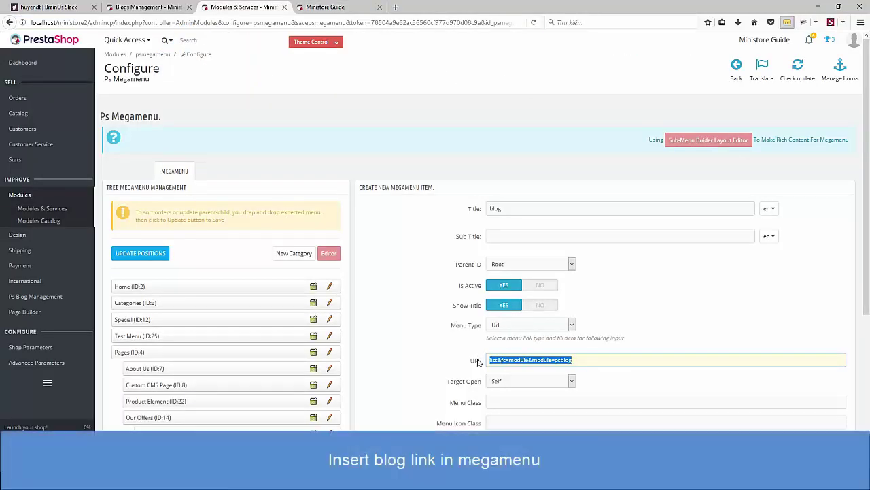
{"action": "type", "text": "http://localhost/ministore2/en/blog.html"}
{"action": "left_click", "coordinate": [607, 362]}
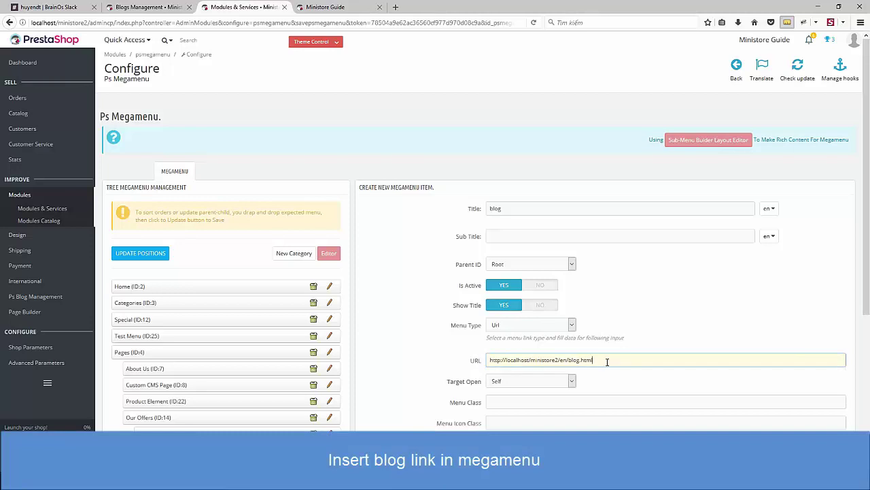
Compare the "blog" part of the menu item's URL with the Rootww value in the Blog Dashboard's general settings
{"action": "left_click_drag", "start_coordinate": [593, 360], "coordinate": [568, 361]}
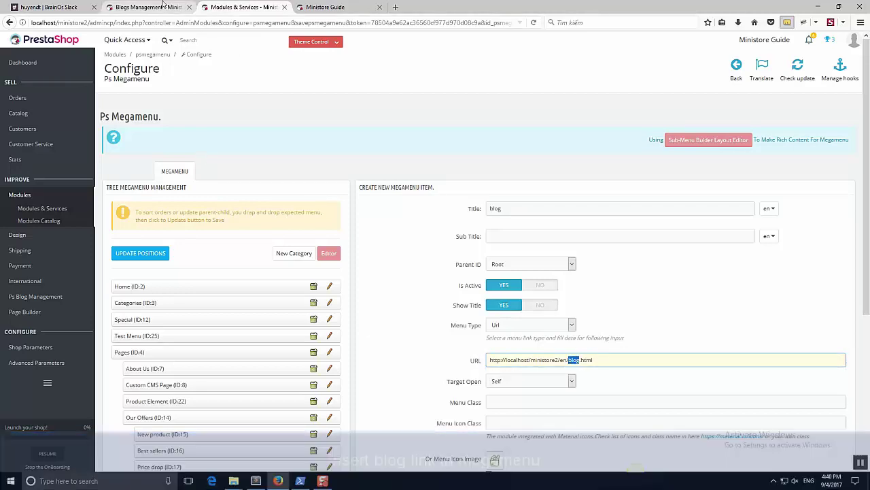
{"action": "left_click", "coordinate": [147, 7]}
{"action": "left_click", "coordinate": [60, 274]}
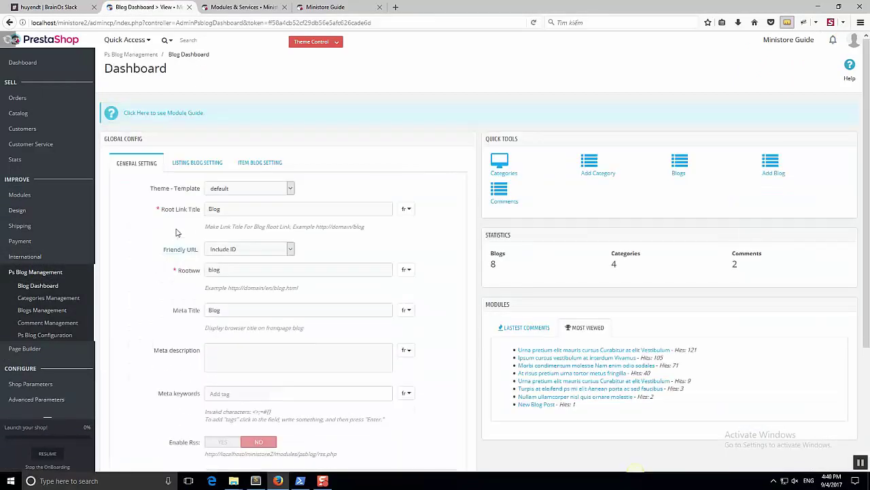
{"action": "double_click", "coordinate": [215, 208]}
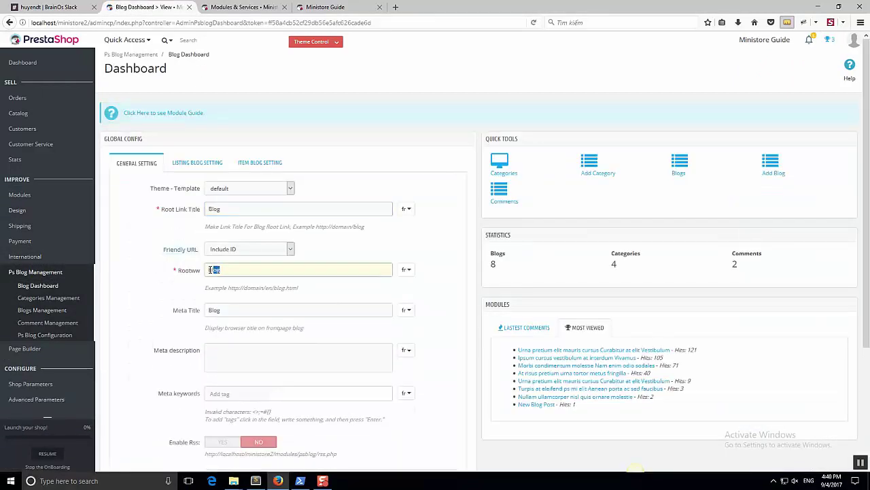
{"action": "double_click", "coordinate": [215, 270]}
{"action": "left_click", "coordinate": [223, 269]}
{"action": "double_click", "coordinate": [222, 270]}
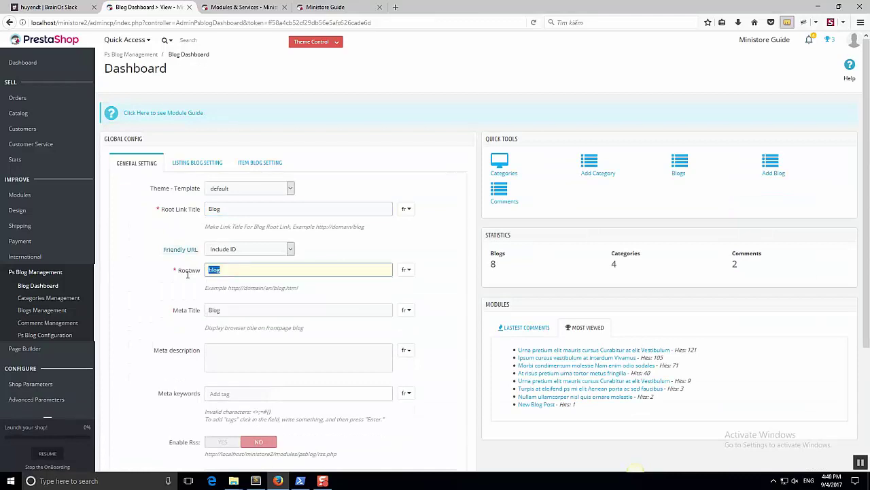
Recheck the "blog" part of the megamenu item's URL and save the item
{"action": "left_click", "coordinate": [222, 5]}
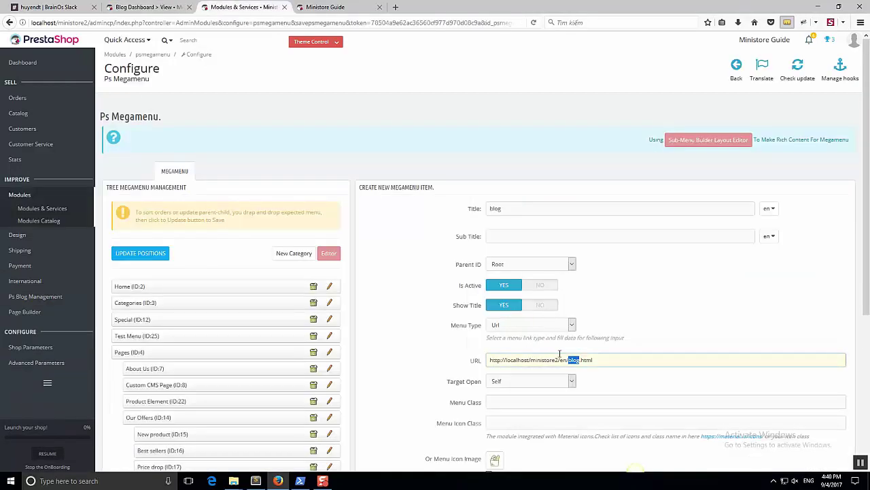
{"action": "left_click", "coordinate": [580, 359]}
{"action": "double_click", "coordinate": [581, 359]}
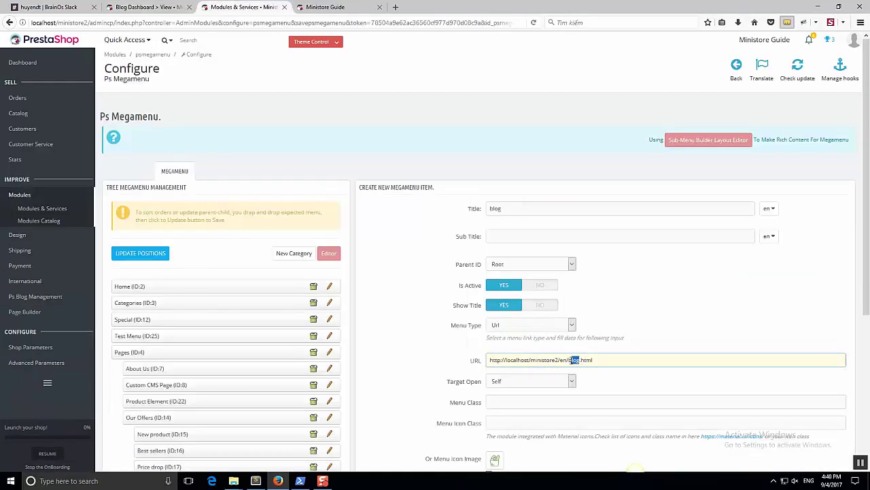
{"action": "double_click", "coordinate": [607, 353]}
{"action": "scroll", "coordinate": [476, 340], "scroll_direction": "down", "scroll_amount": 5}
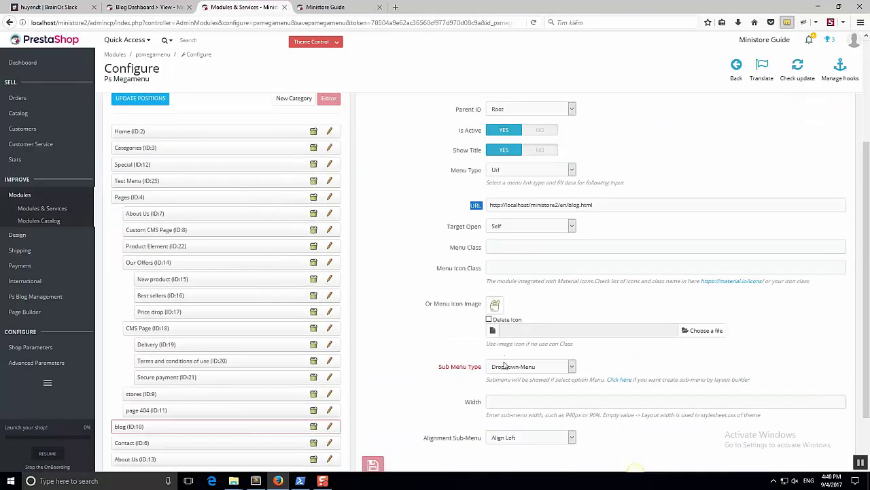
{"action": "left_click", "coordinate": [373, 402]}
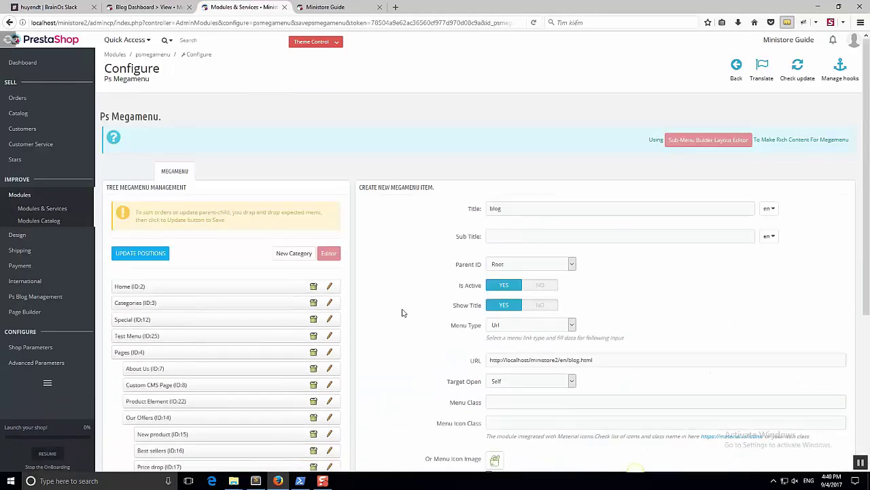
Open the blog page from the storefront's main menu and check its page address
{"action": "left_click", "coordinate": [327, 7]}
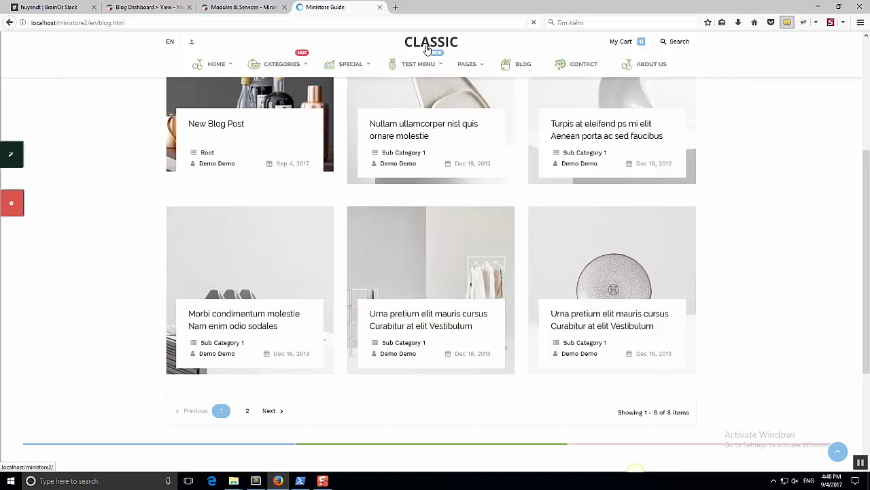
{"action": "left_click", "coordinate": [521, 84]}
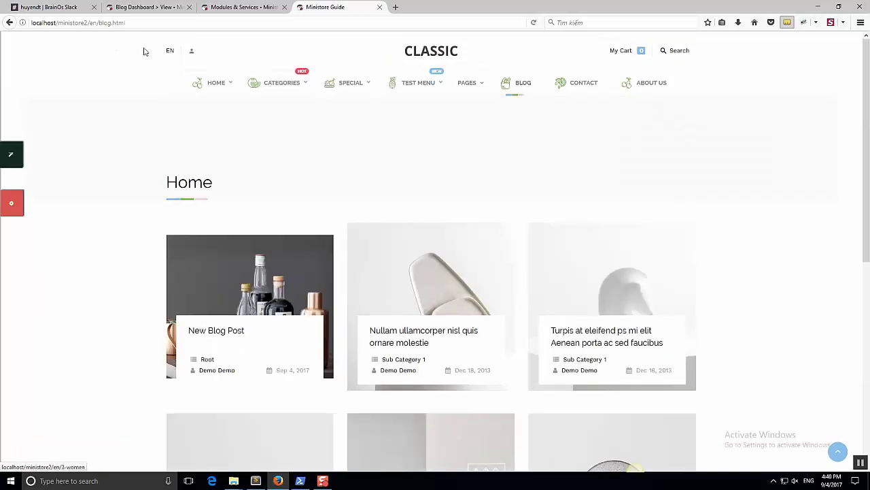
{"action": "left_click", "coordinate": [129, 22]}
{"action": "left_click_drag", "start_coordinate": [125, 23], "coordinate": [98, 23]}
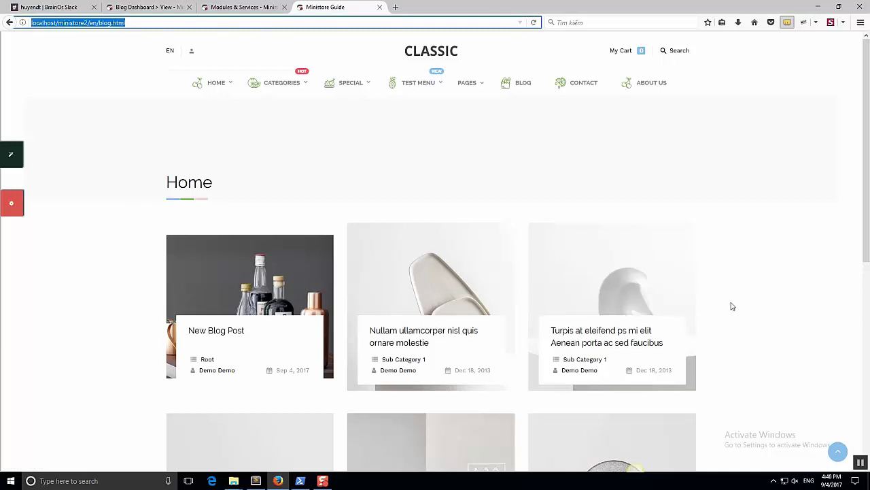
{"action": "left_click", "coordinate": [752, 307]}
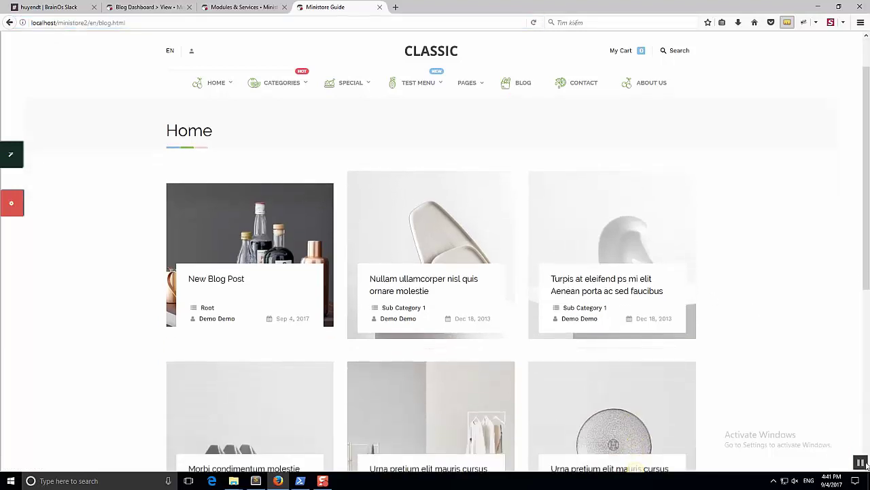